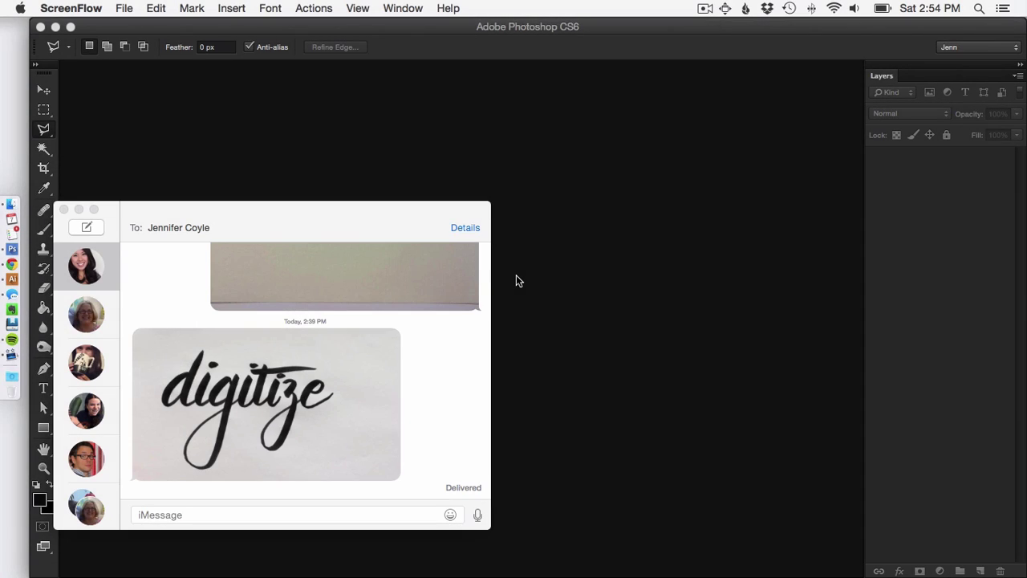
- Drag the 'digitize' photo from the Messages chat into Photoshop, opening IMG_4736.JPG
left_click_drag(315, 418, 626, 338)
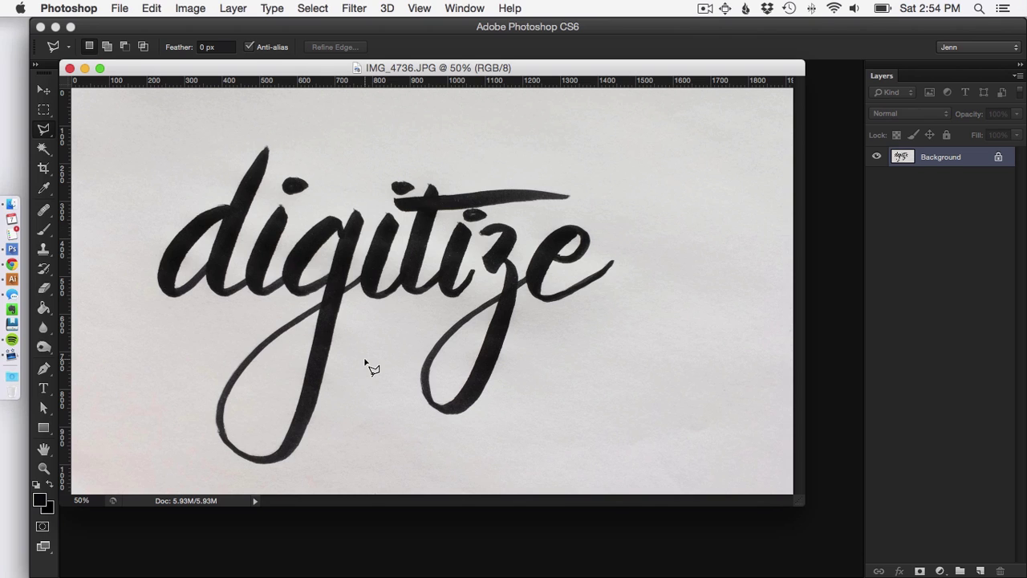
- In Levels, set the paper as the white point and the ink as the black point
key("super+l")
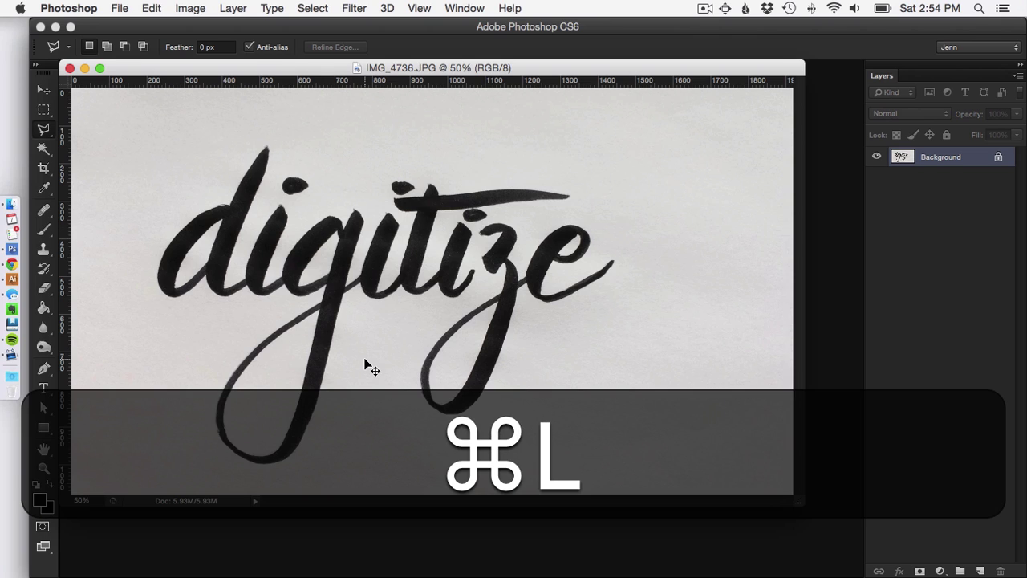
left_click(908, 318)
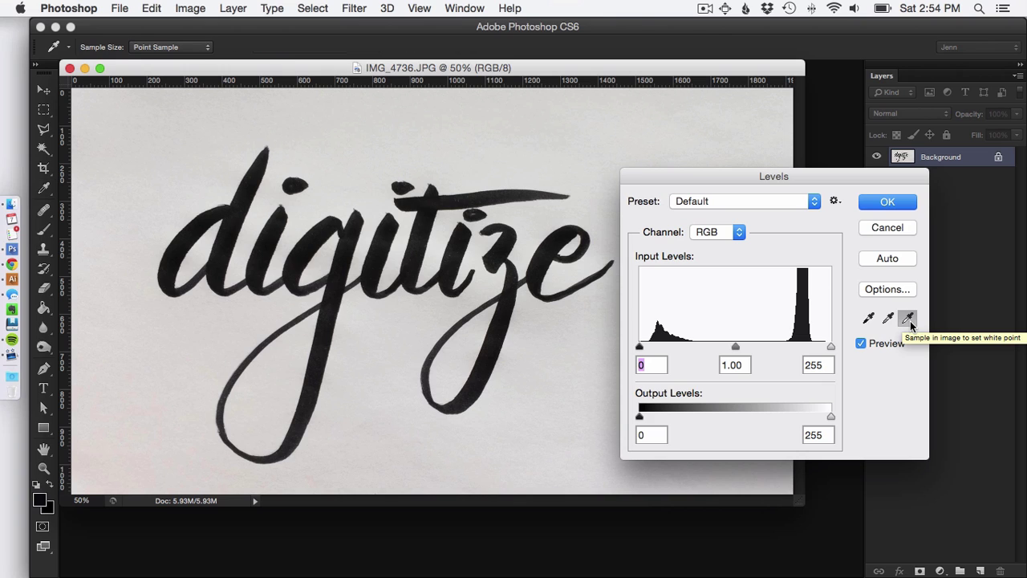
left_click(590, 173)
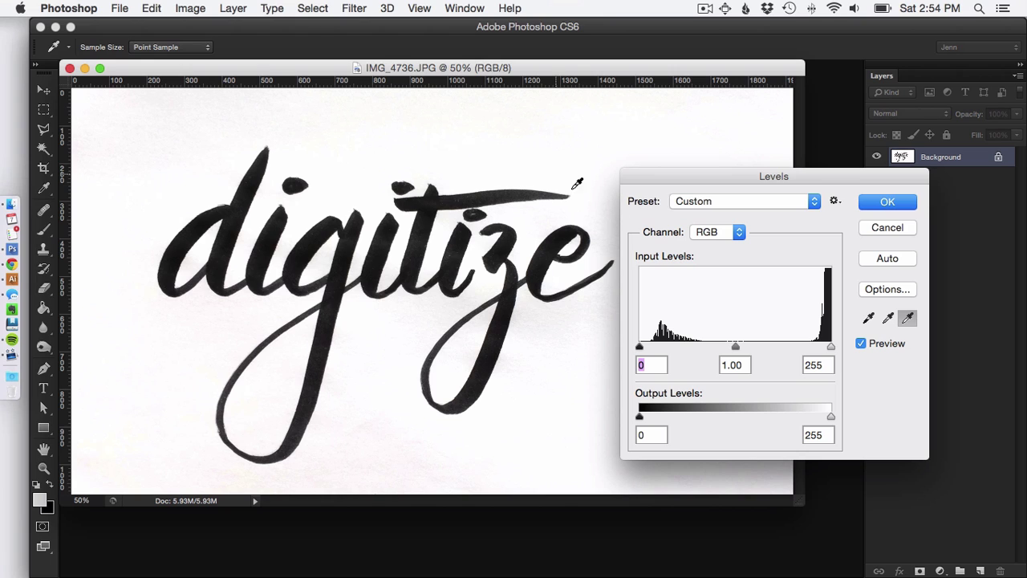
left_click(868, 319)
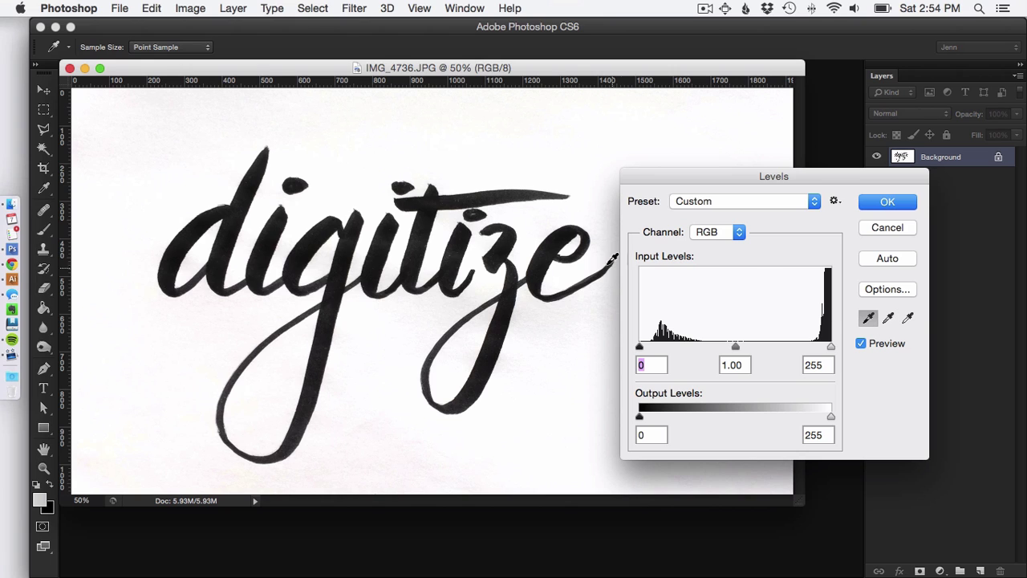
left_click(551, 256)
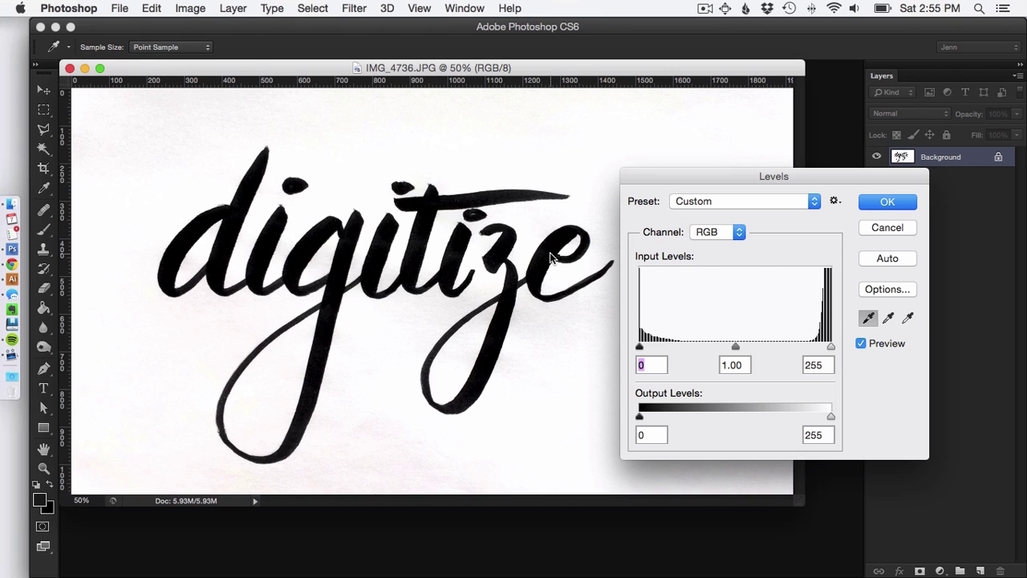
- Apply the Levels change and lasso around the left part of 'digitize', including the g loops
left_click(878, 207)
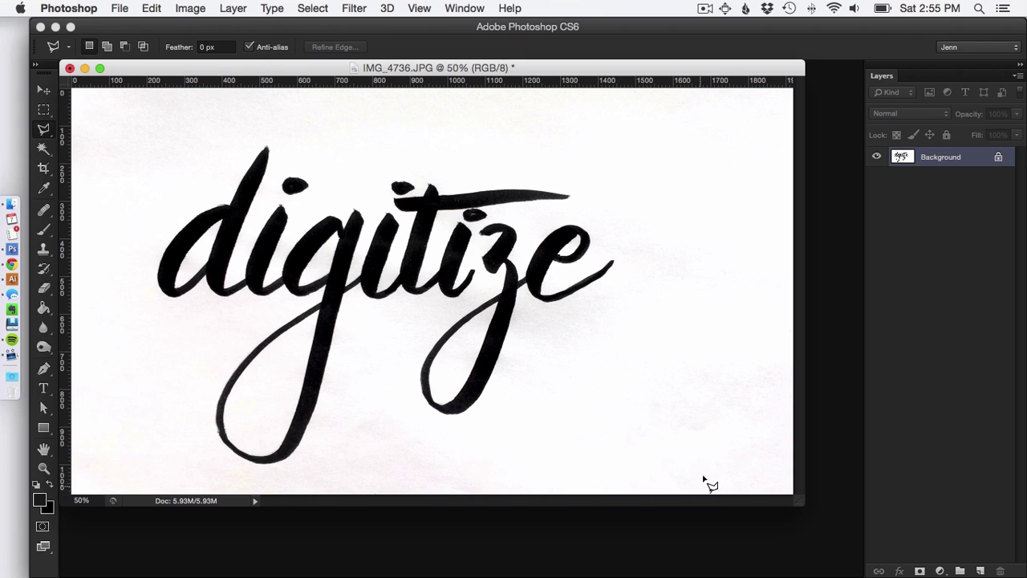
left_click(219, 186)
left_click(118, 257)
left_click(143, 310)
left_click(247, 315)
left_click(178, 412)
left_click(210, 473)
left_click(274, 484)
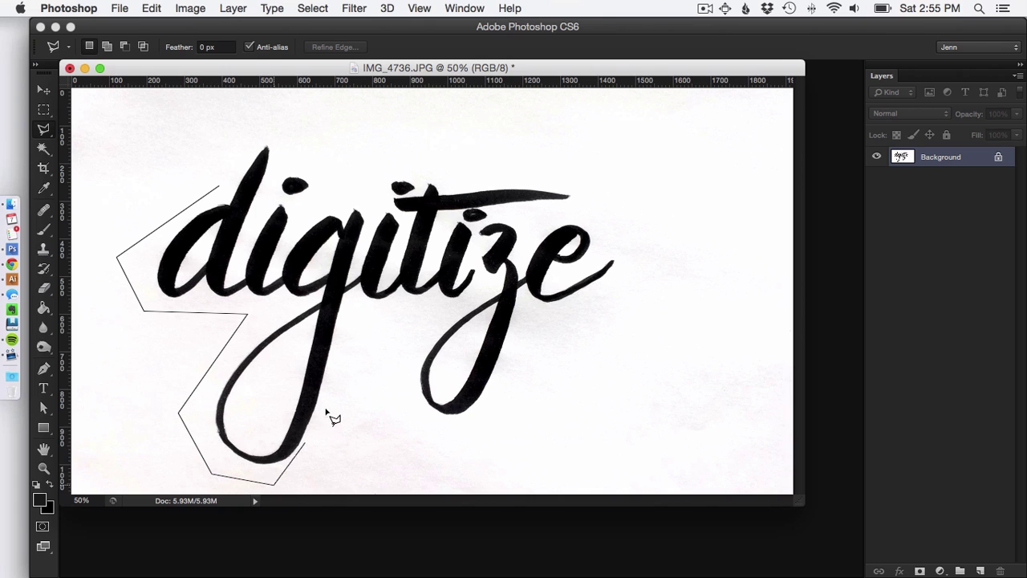
left_click(346, 386)
left_click(359, 324)
left_click(395, 324)
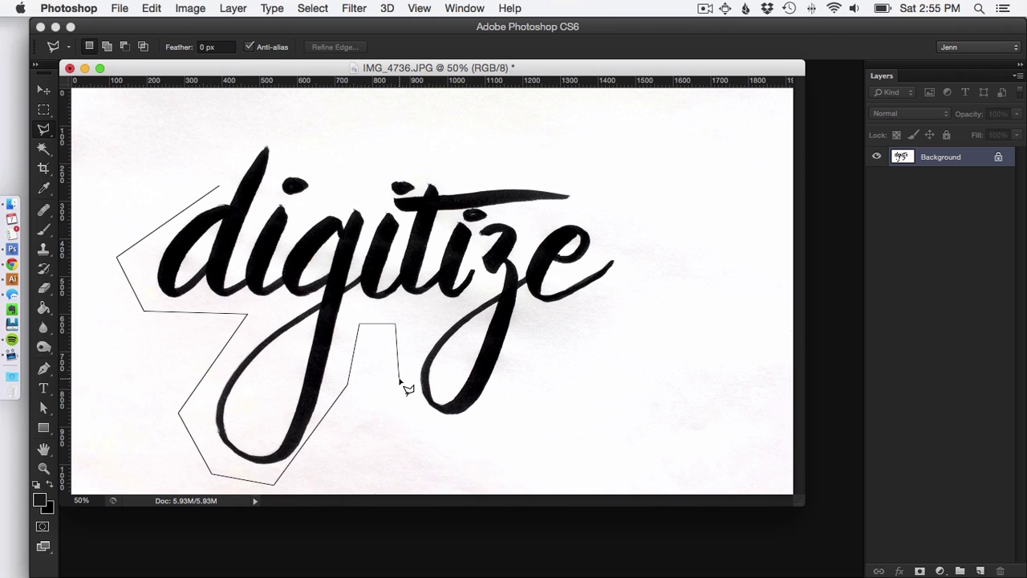
- Finish the lasso around the z, e and top of the word, then copy the selection
left_click(422, 454)
left_click(499, 416)
left_click(526, 343)
left_click(622, 296)
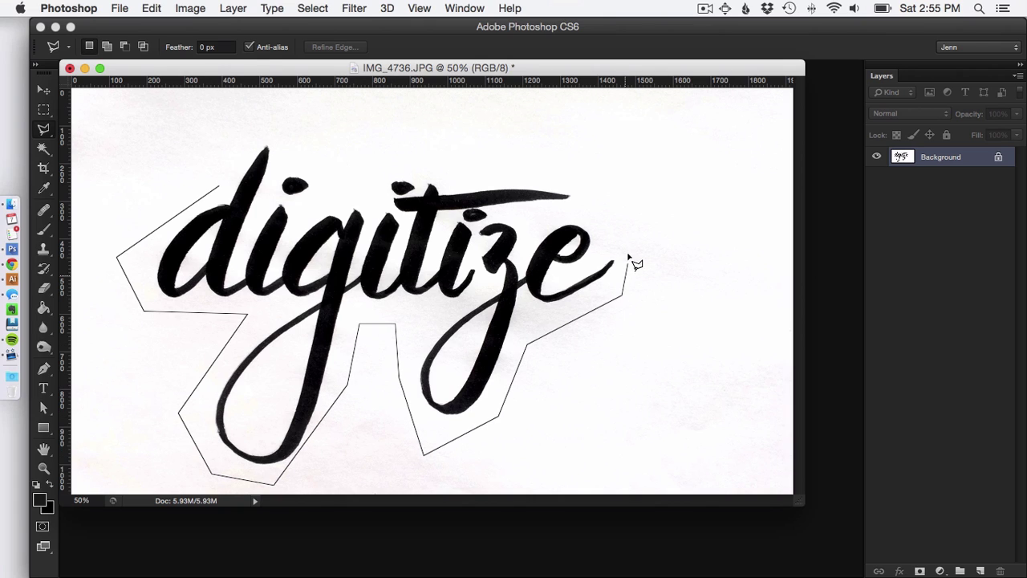
left_click(628, 239)
left_click(588, 186)
left_click(516, 155)
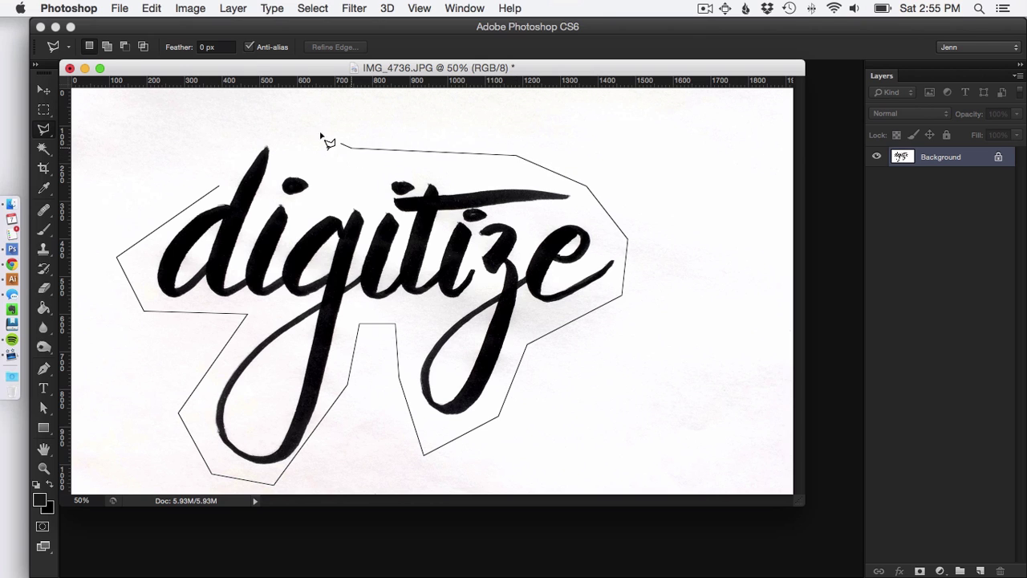
left_click(347, 148)
left_click(265, 130)
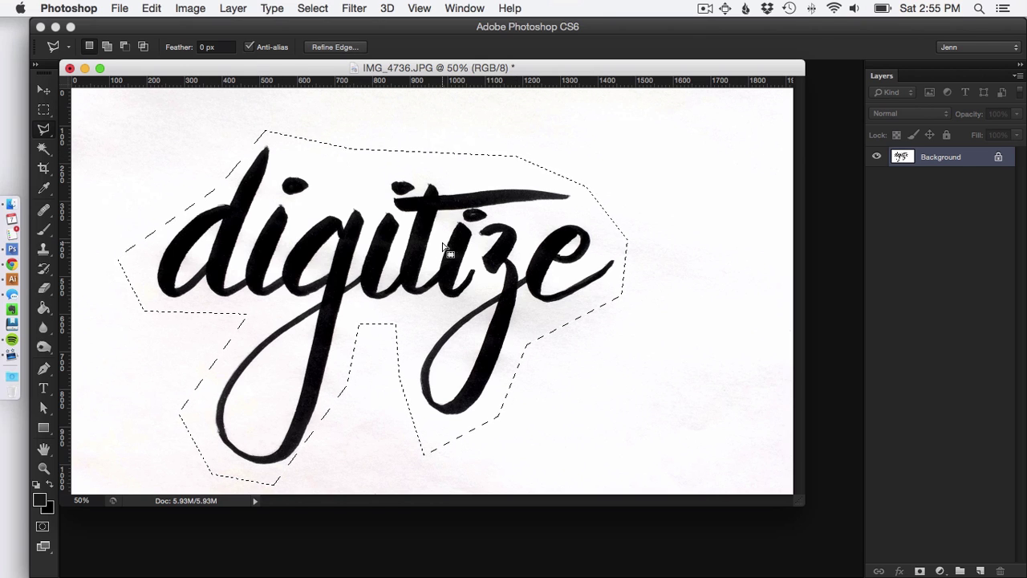
key("super+c")
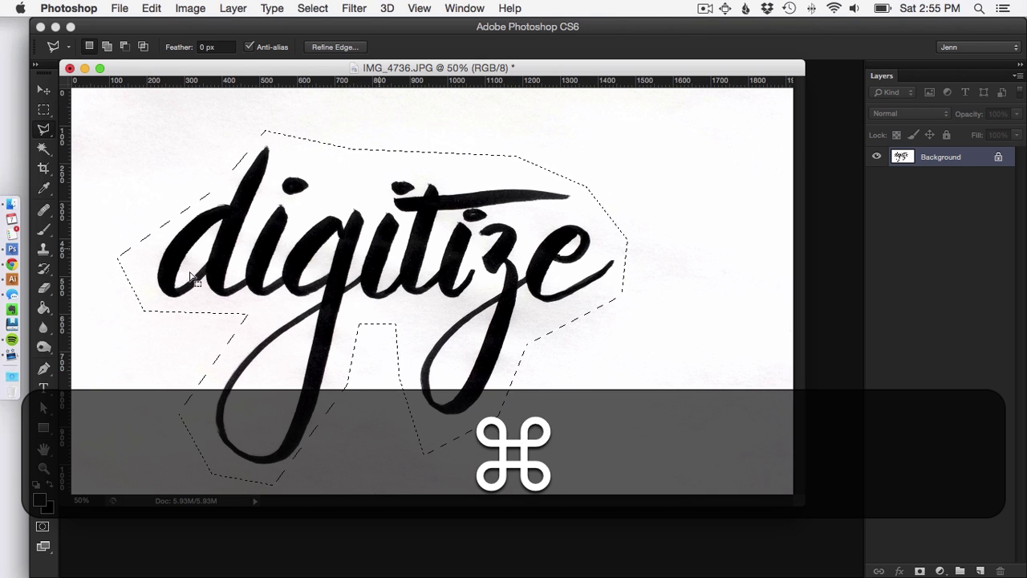
- Paste the lettering into a new 1000 x 1000 px Illustrator document and hide the artboard border
left_click(12, 278)
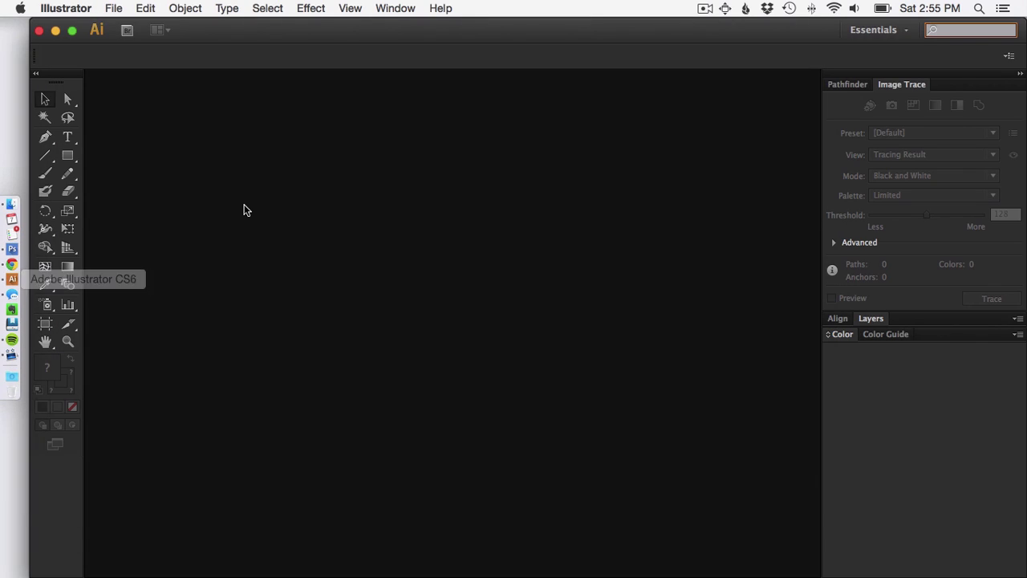
key("super+n")
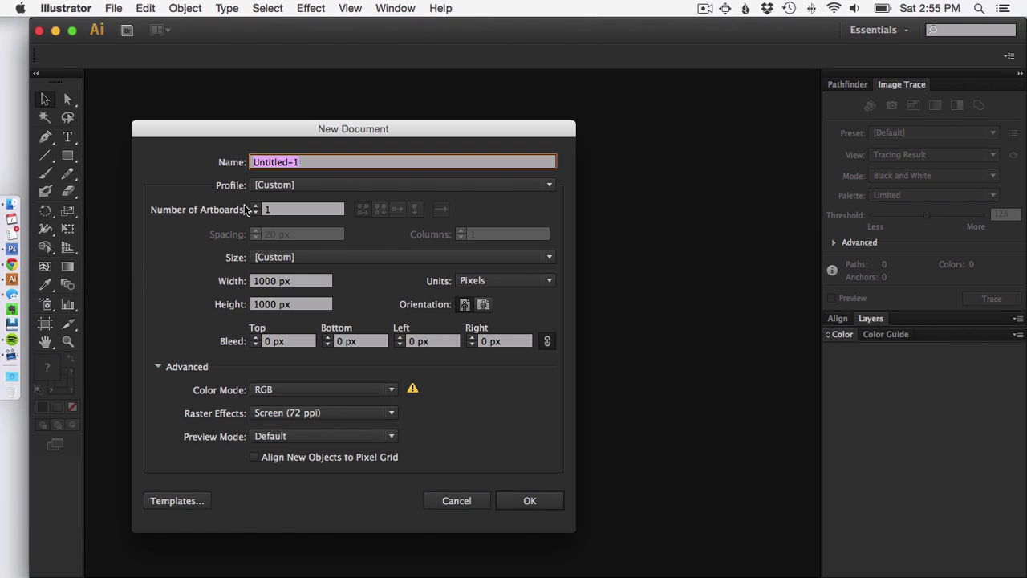
left_click(537, 500)
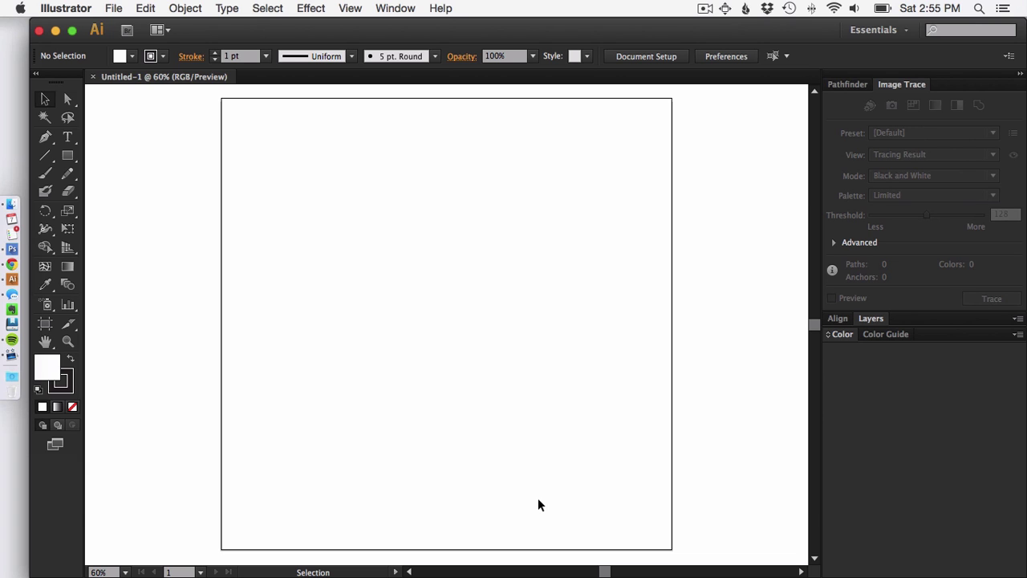
key("super+v")
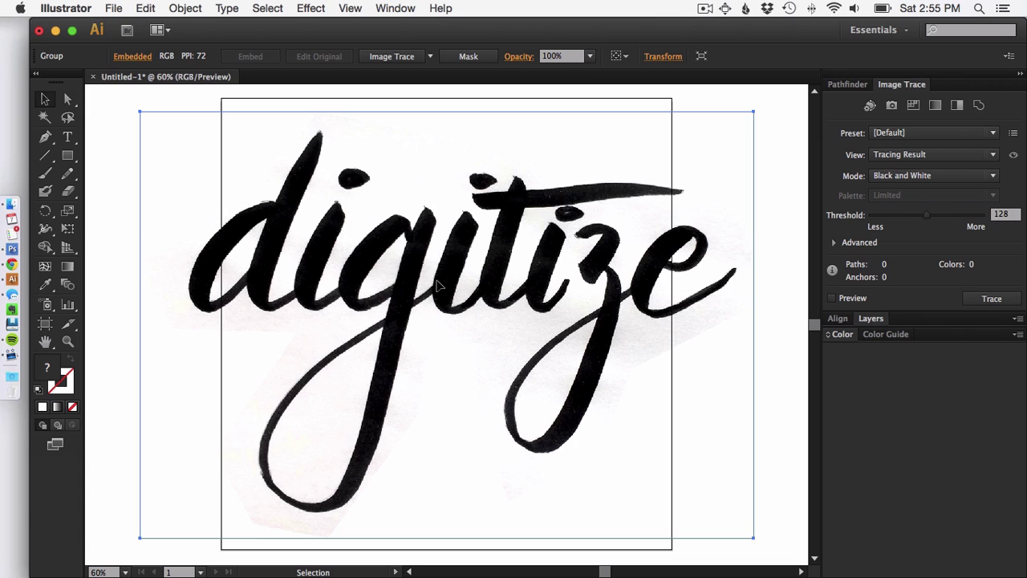
key("shift+super+h")
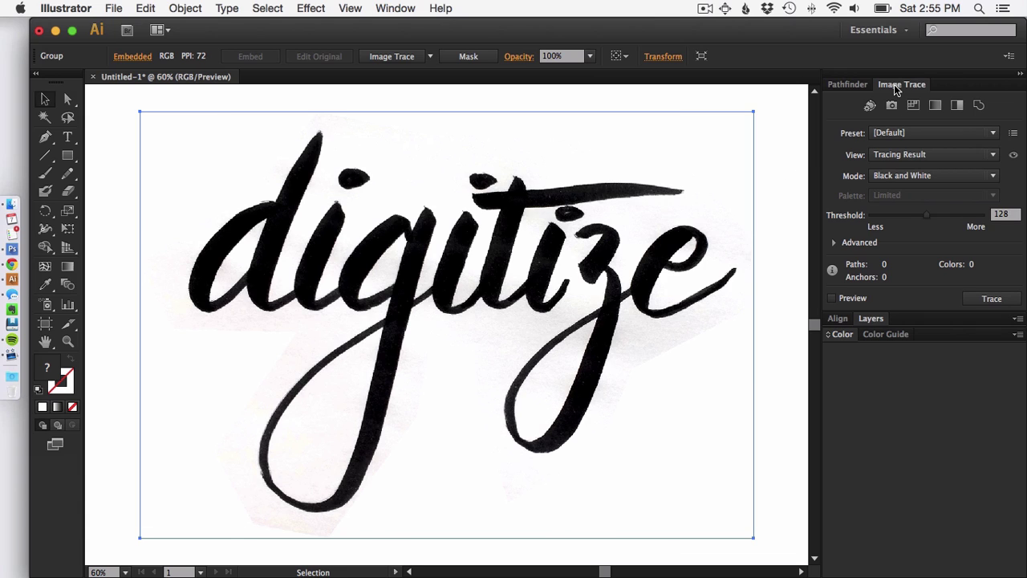
- Trace the pasted image using the Image Trace 'Black and White Logo' preset
left_click(402, 7)
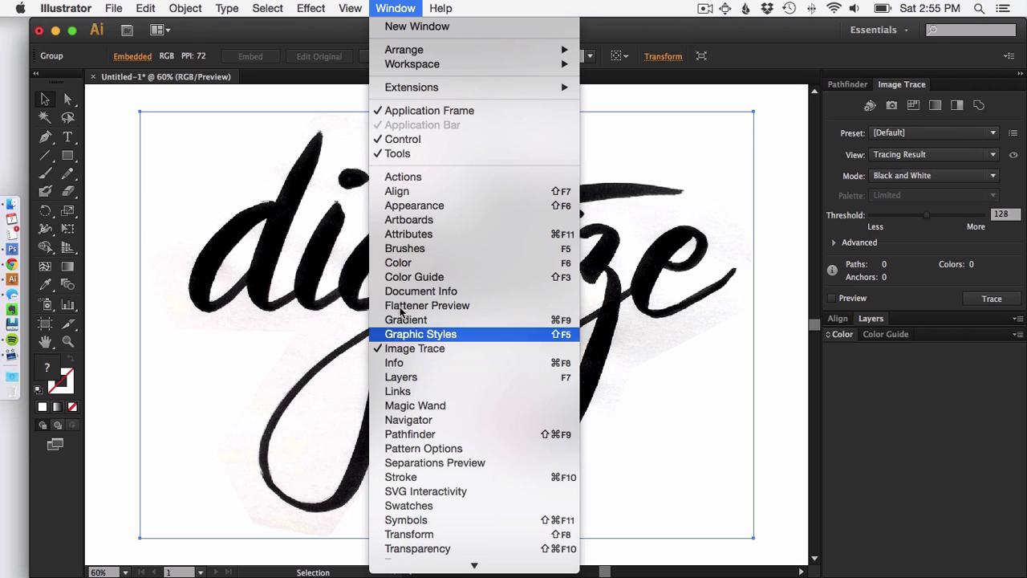
left_click(402, 7)
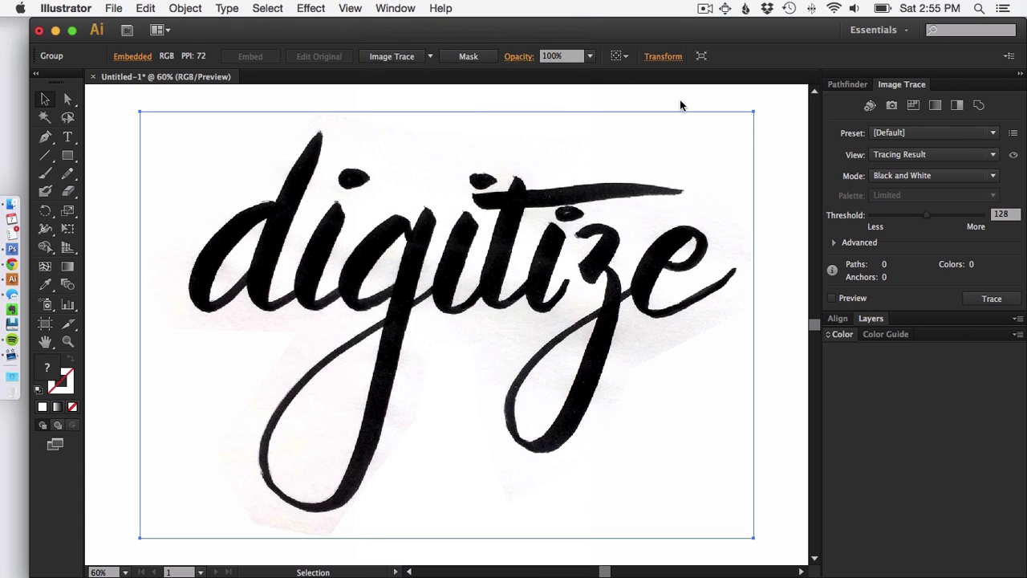
left_click(888, 132)
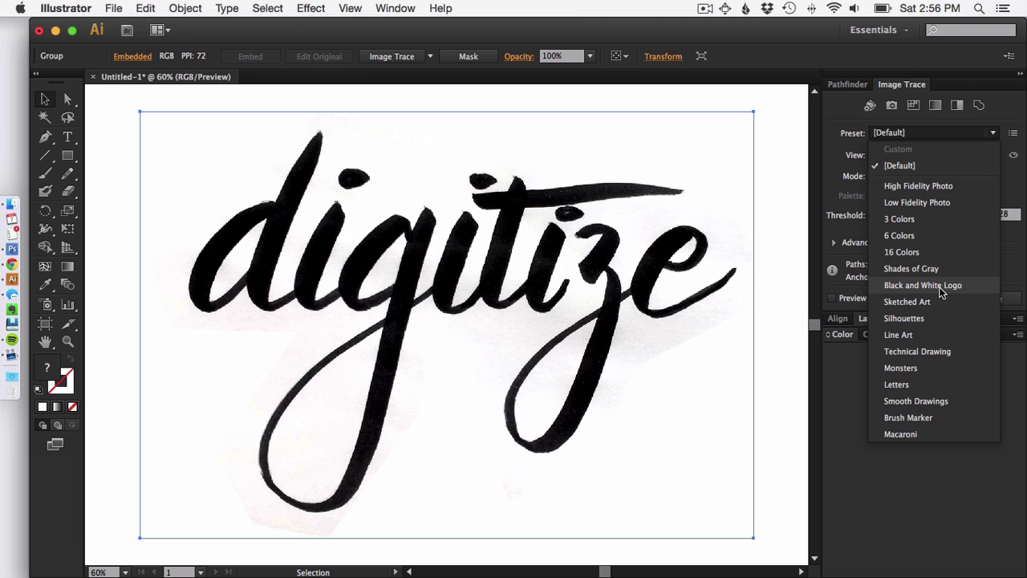
key("Escape")
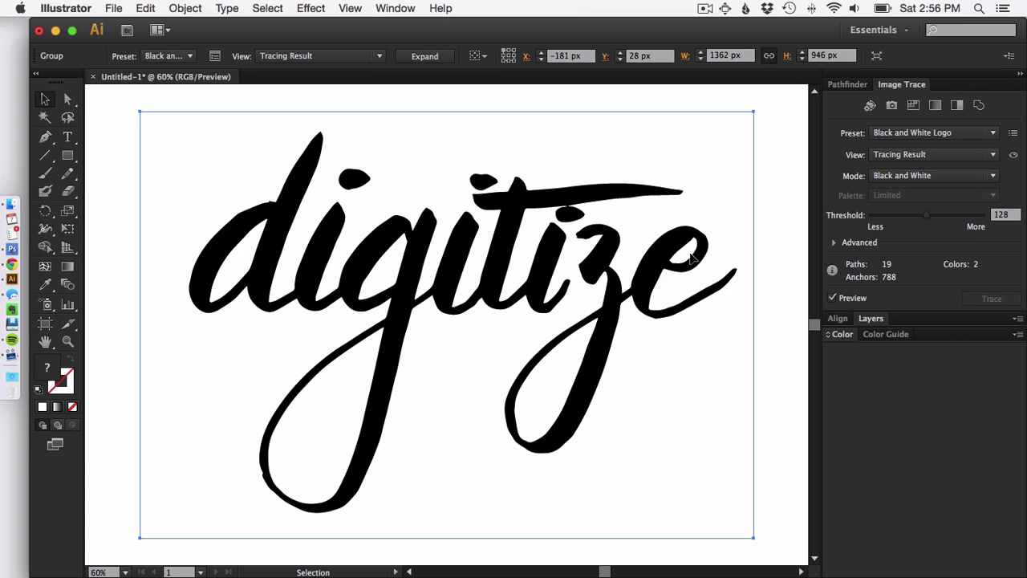
- Reveal the advanced trace settings and zoom in to inspect the traced z
left_click(834, 243)
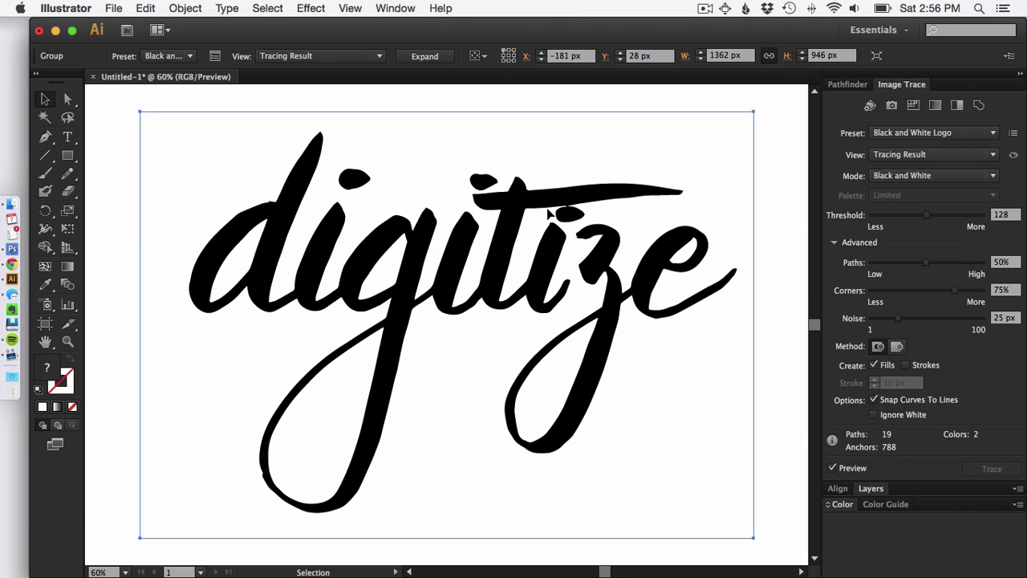
key("z")
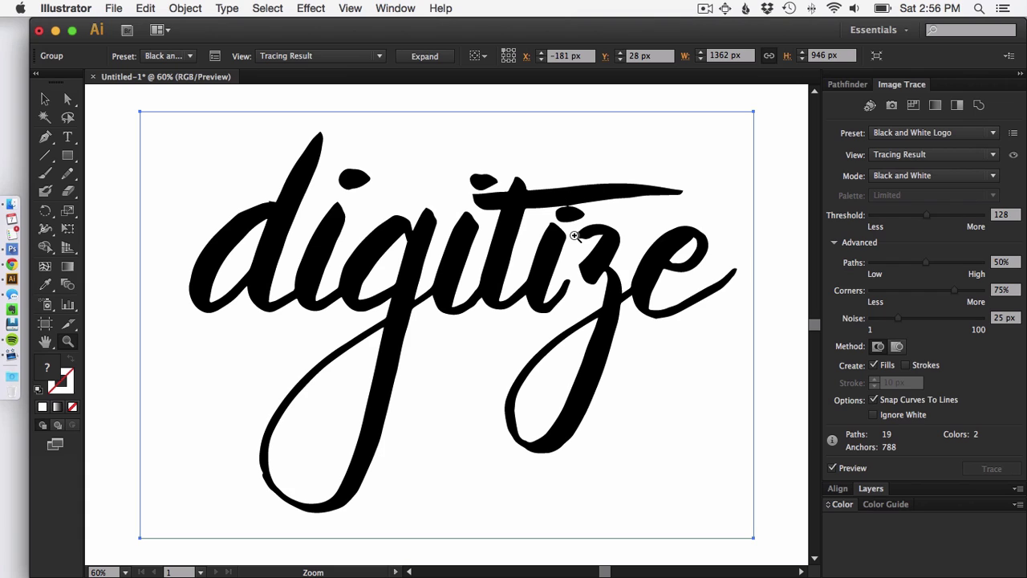
left_click_drag(549, 191, 607, 247)
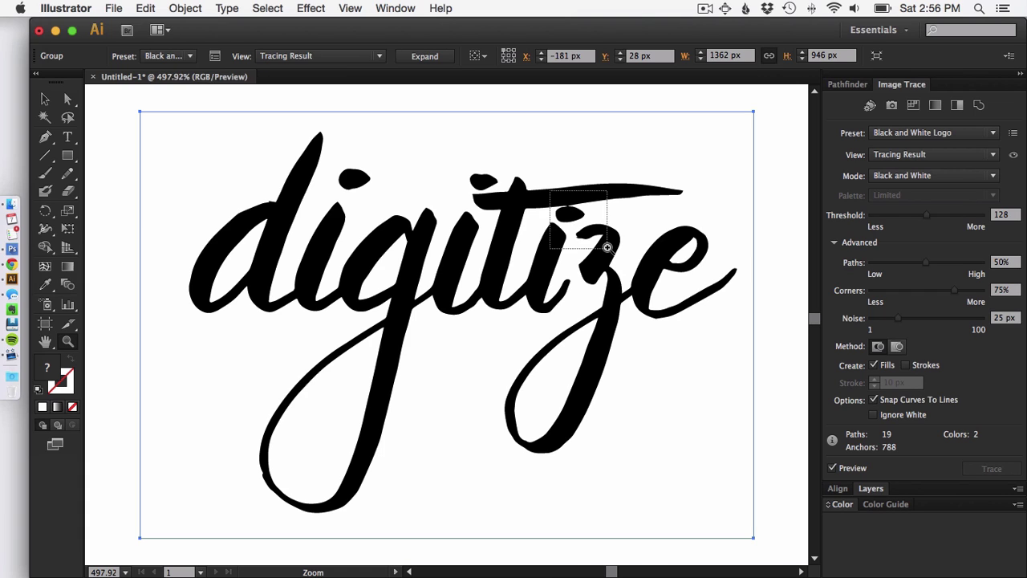
key("super")
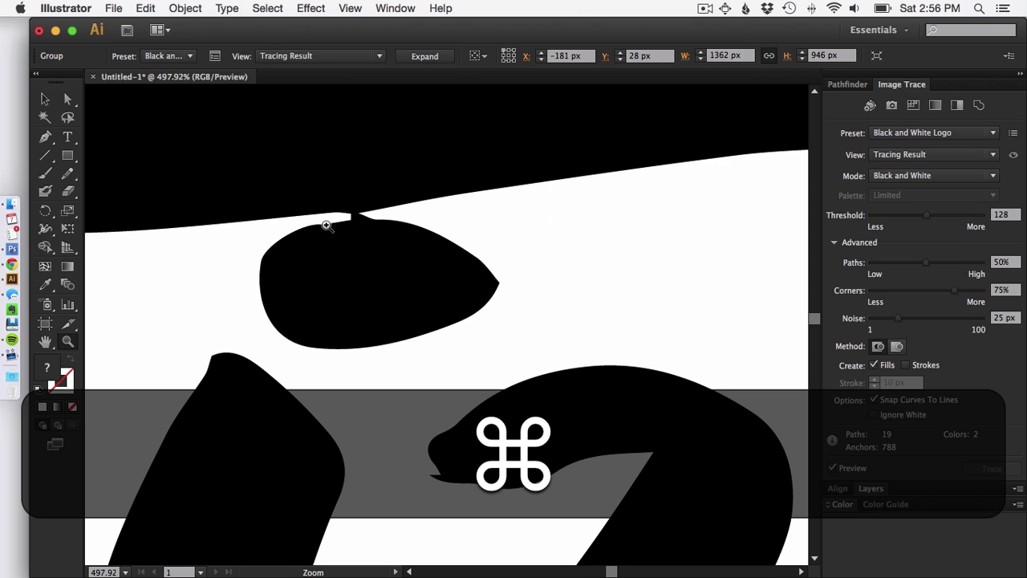
key("super+0")
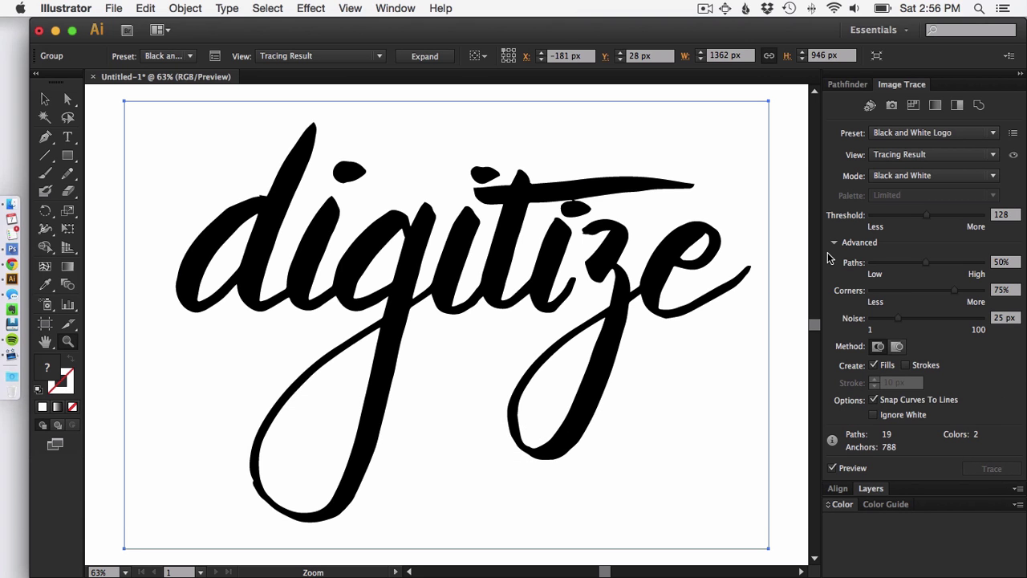
- Set the custom trace to 37% path fitting and 62% corners
left_click(905, 217)
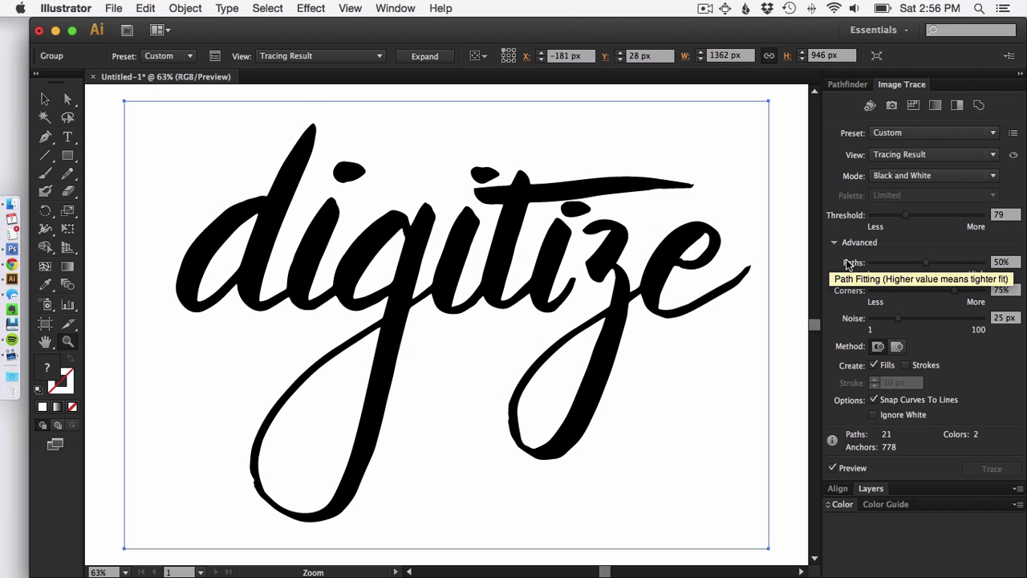
left_click(911, 264)
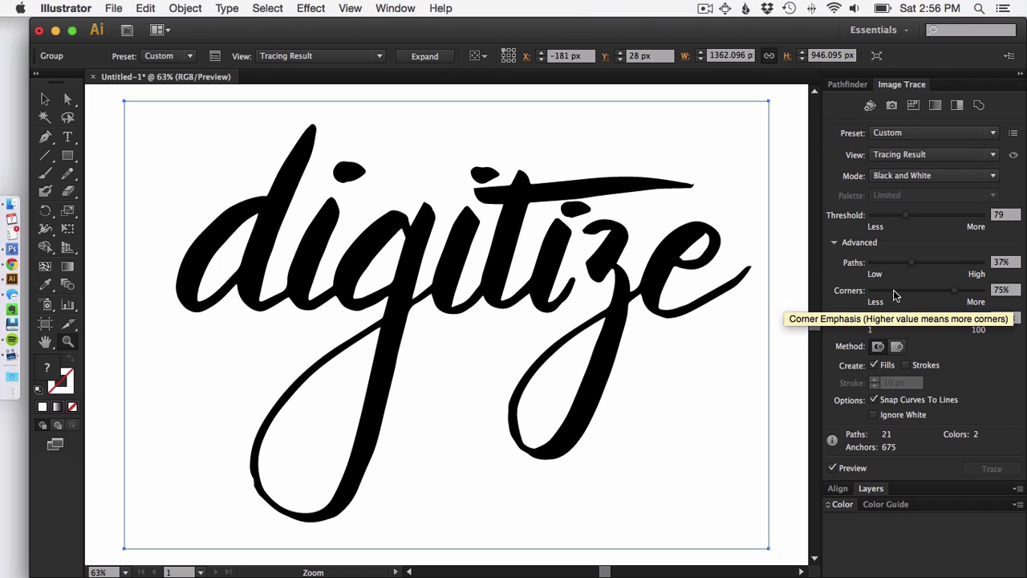
left_click(925, 292)
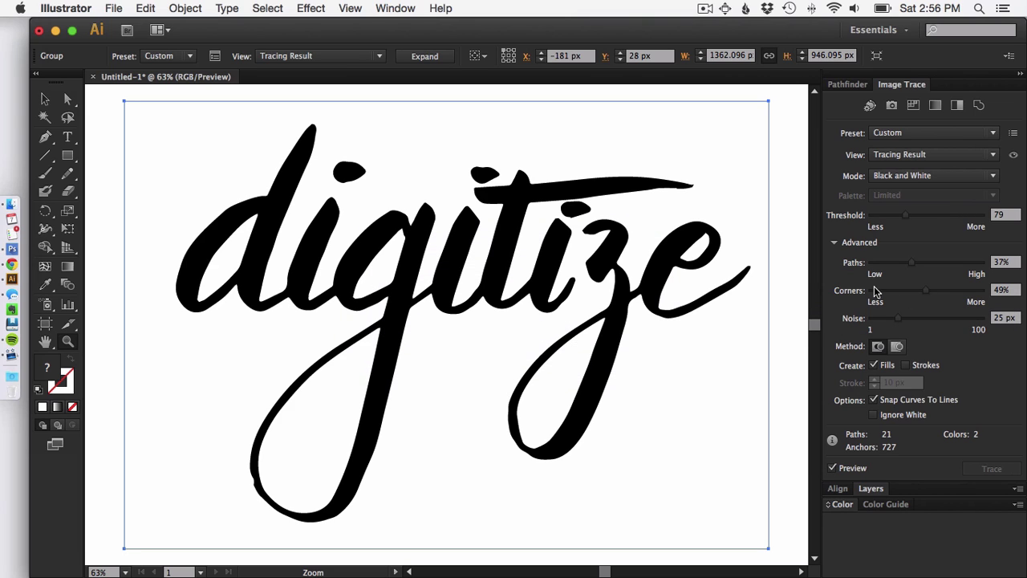
left_click(905, 294)
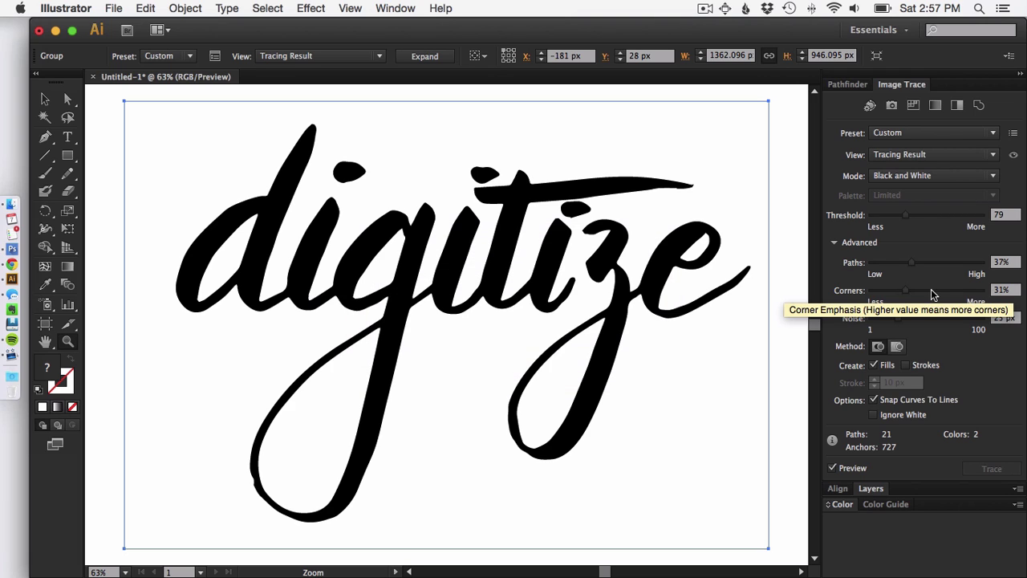
left_click(941, 291)
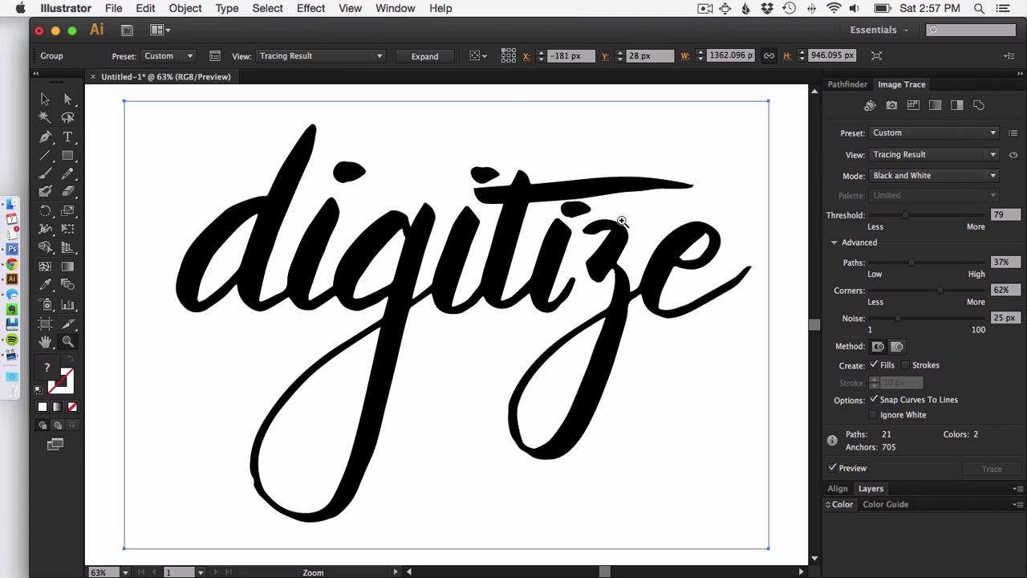
- Expand and ungroup the trace, then delete the white background shape
left_click(424, 55)
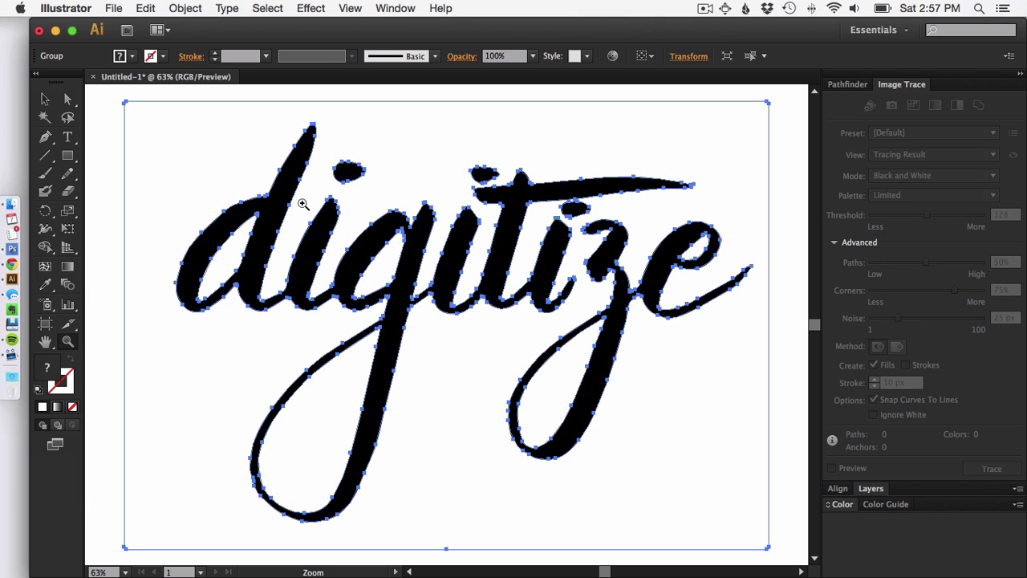
key("shift+super+g")
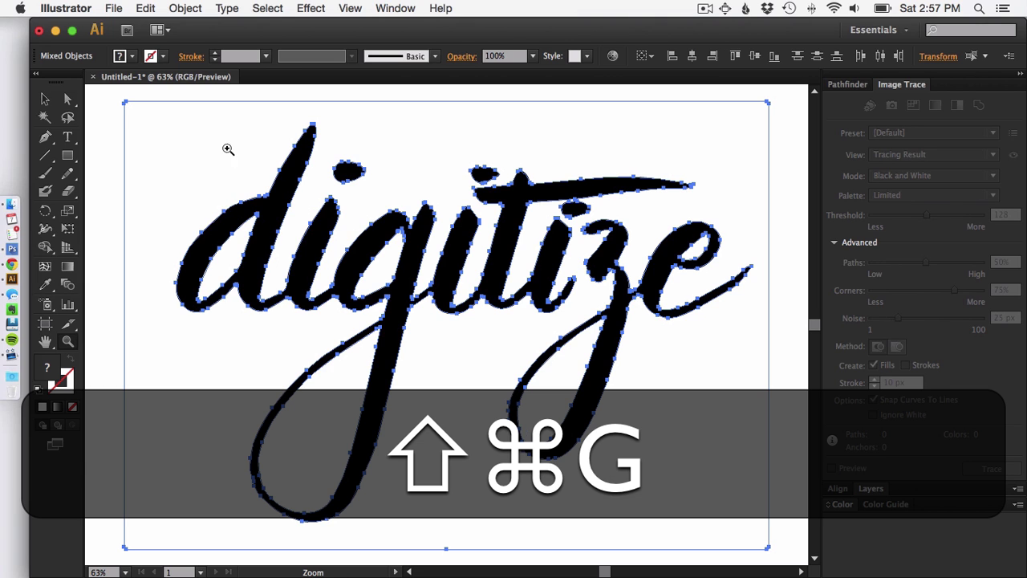
key("v")
left_click(155, 104)
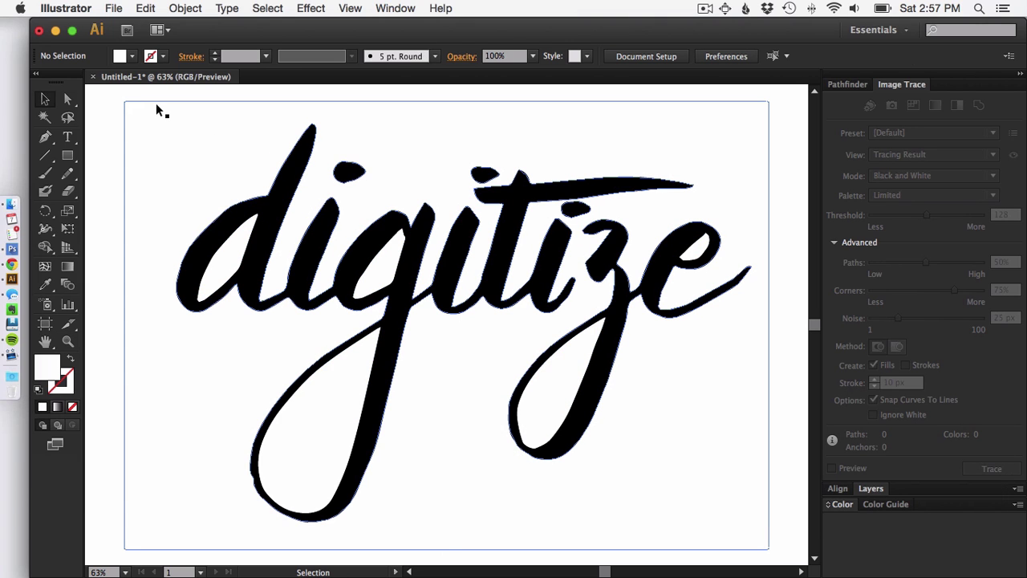
left_click(158, 110)
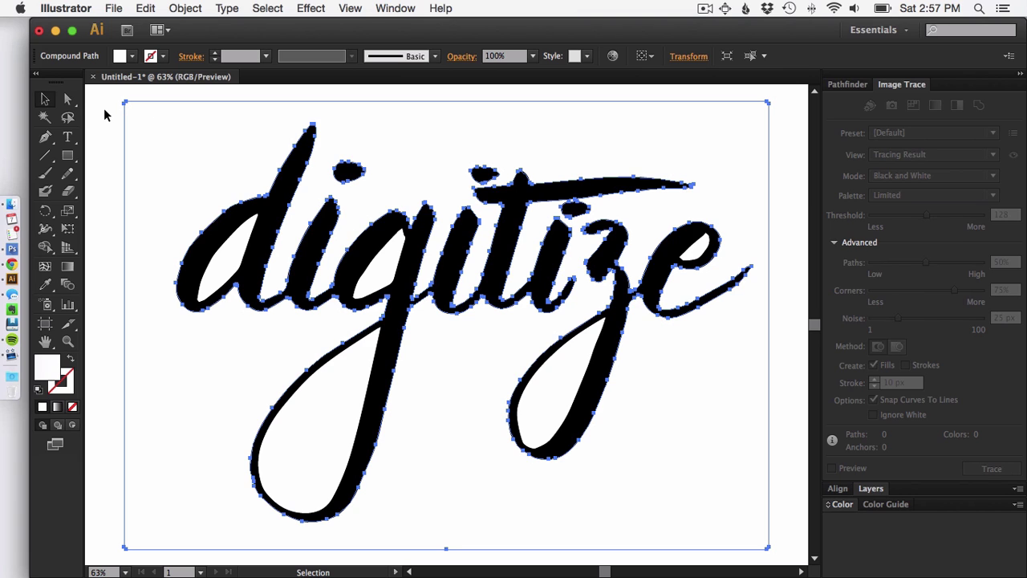
key("v")
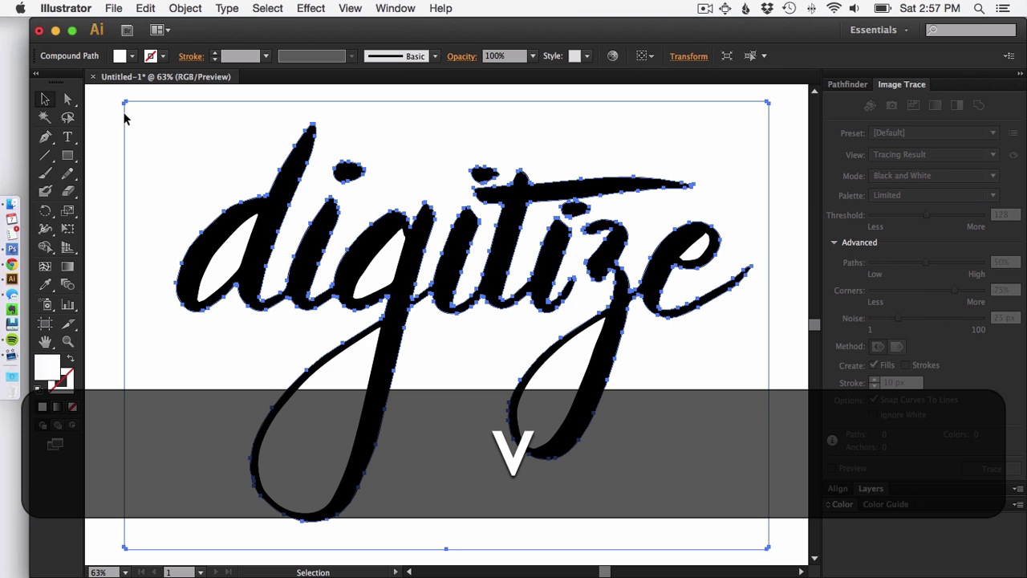
left_click(163, 96)
left_click(165, 102)
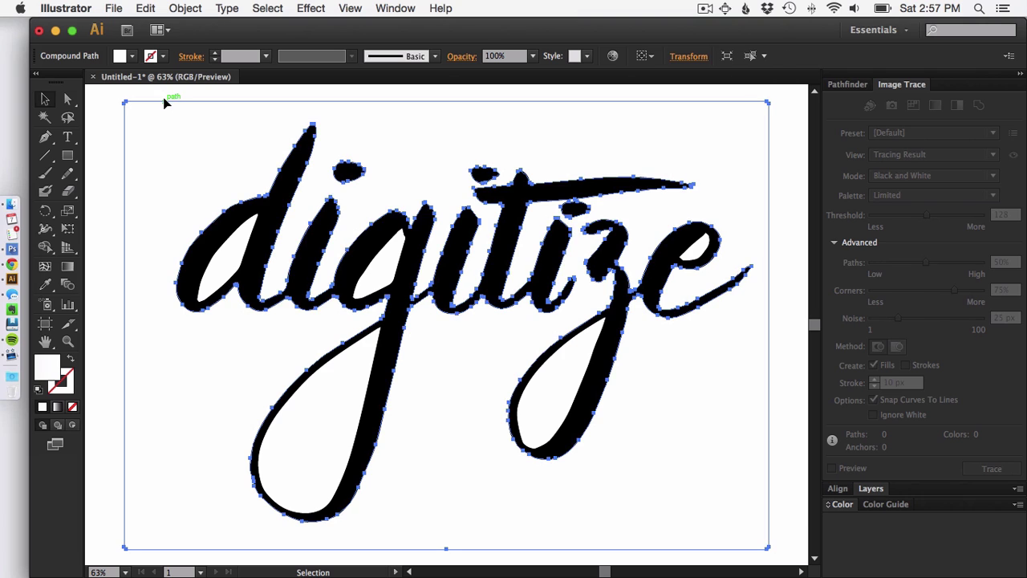
key("BackSpace")
- Delete the leftover white fill shapes, including those inside the g and z loops
left_click(210, 258)
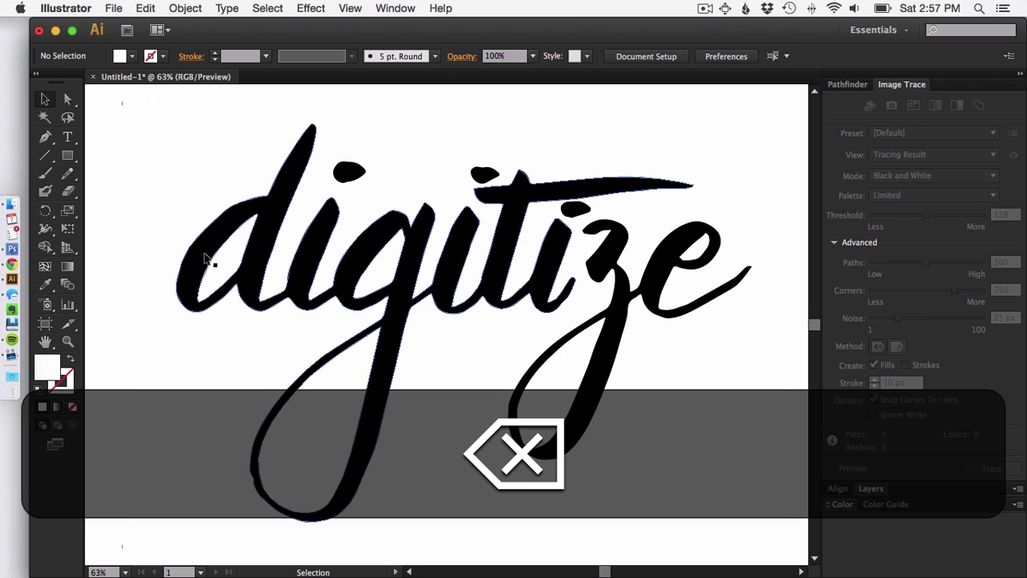
key("BackSpace")
key("BackSpace")
left_click(358, 343)
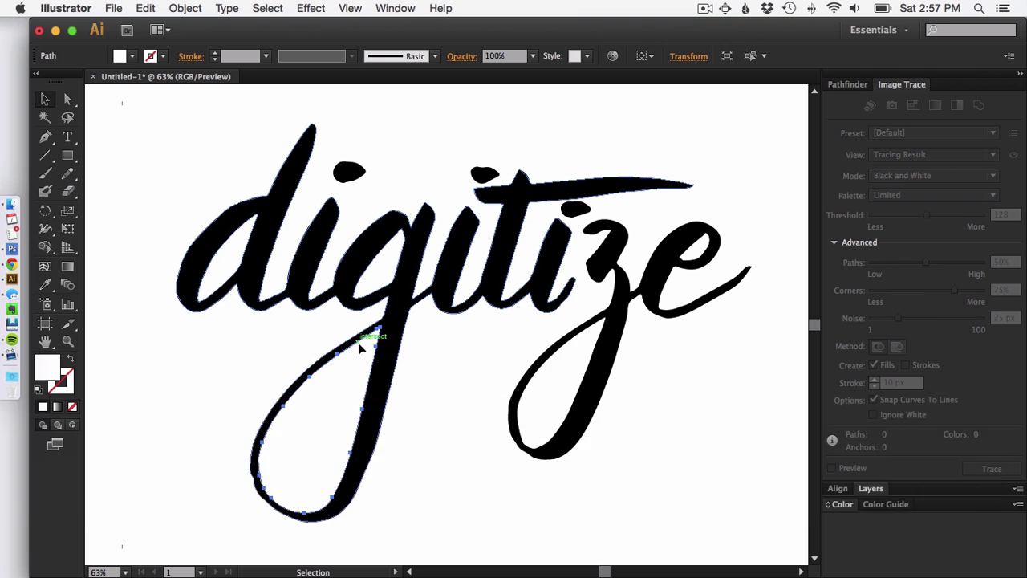
key("BackSpace")
left_click(596, 337)
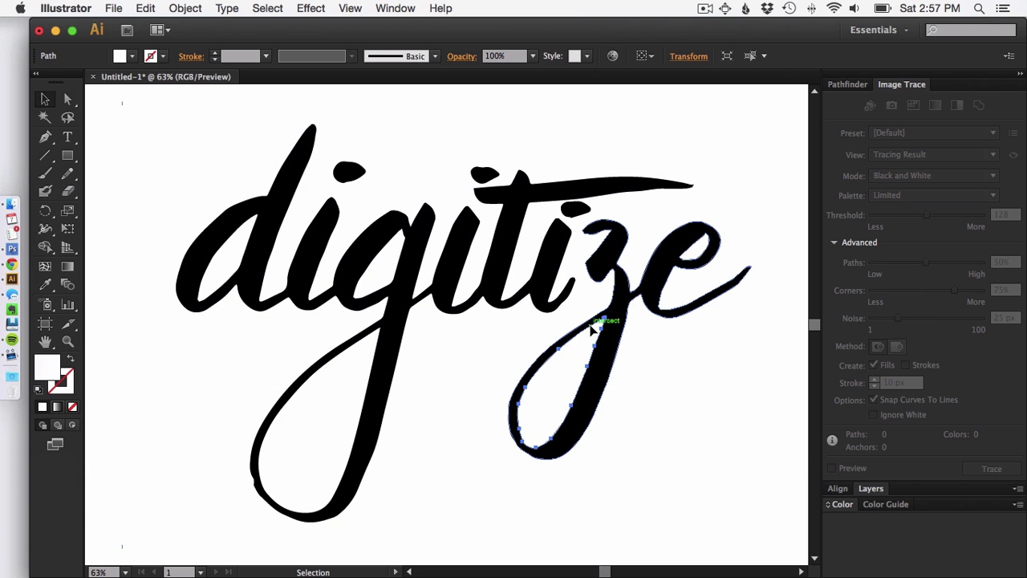
key("BackSpace")
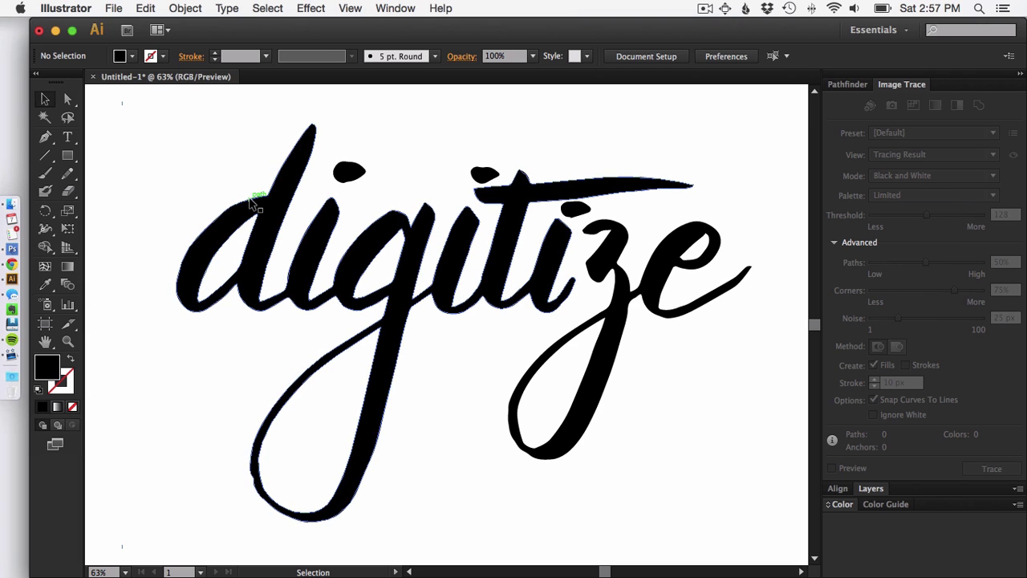
- Zoom in on the letter d, select its outline, and ready the Smooth tool
key("z")
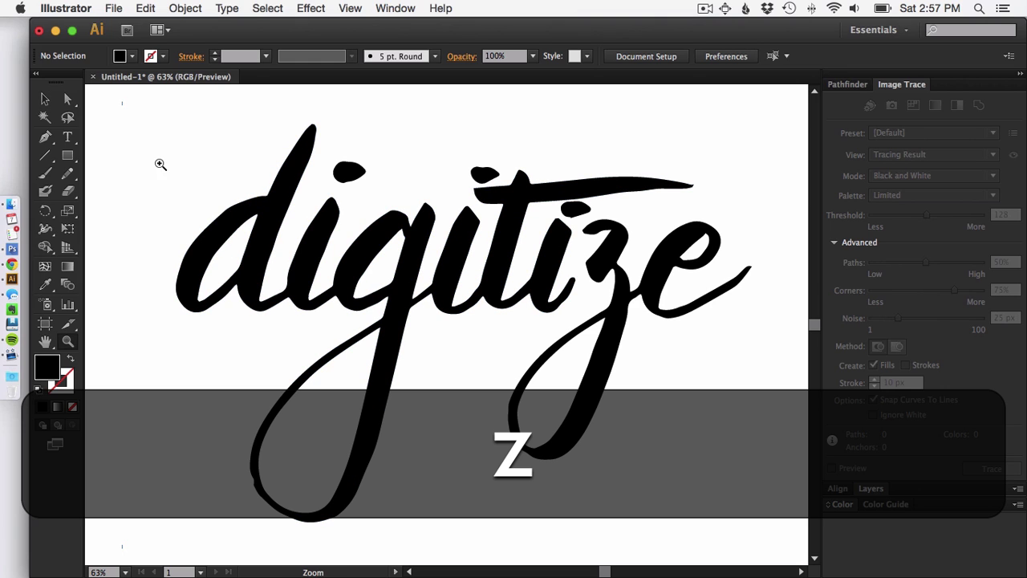
left_click_drag(154, 155, 297, 340)
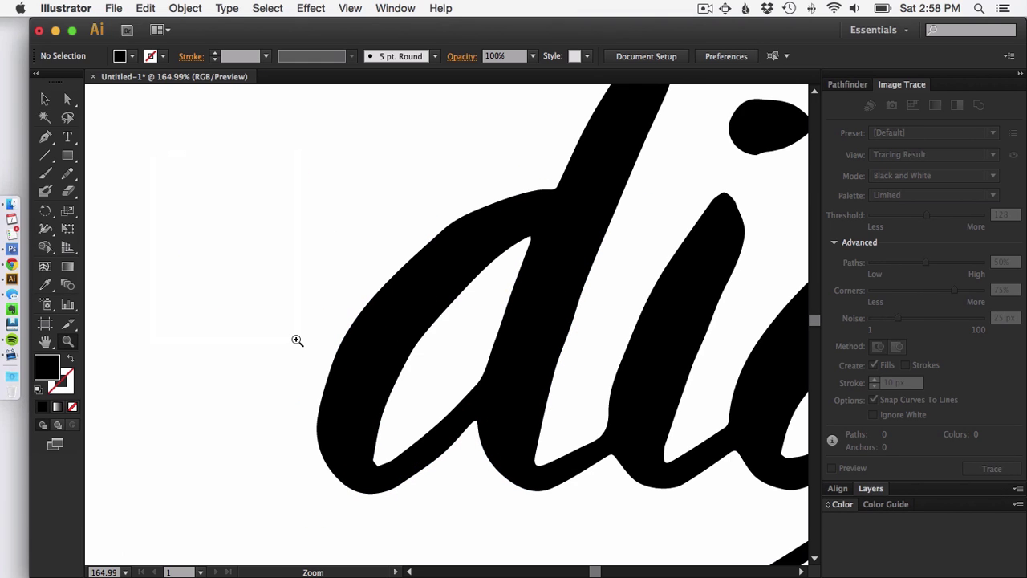
key("v")
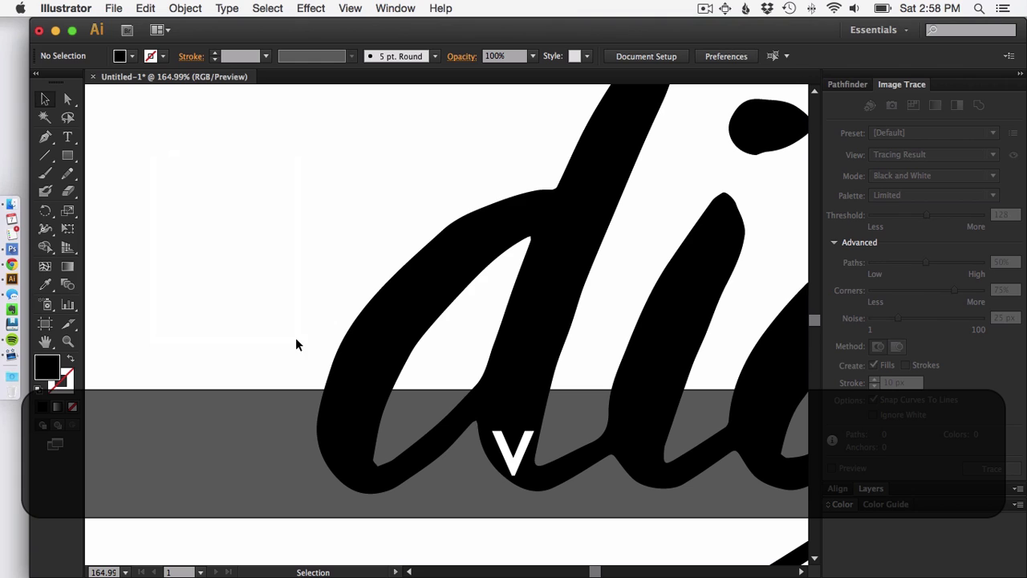
left_click(455, 293)
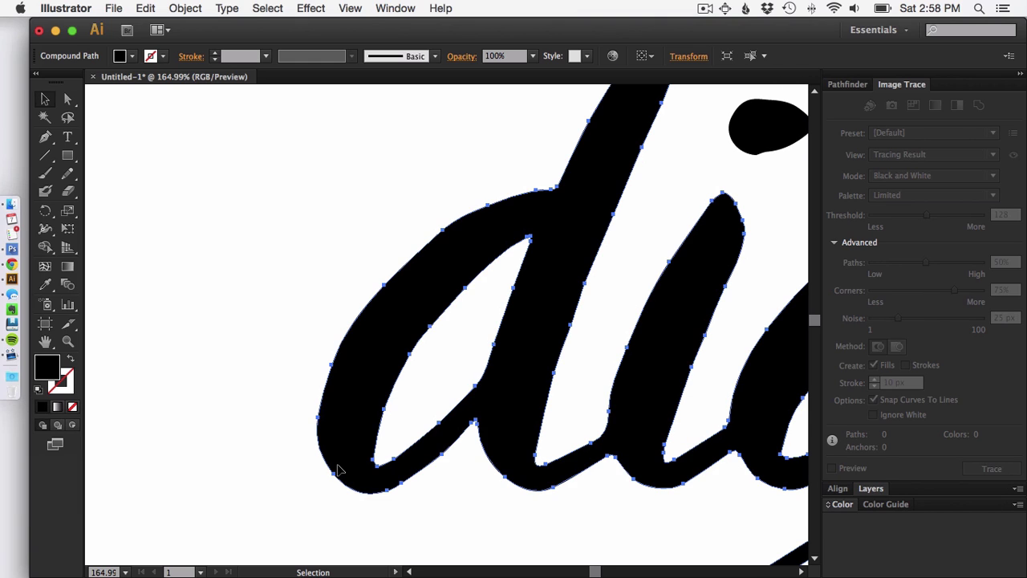
mouse_move(67, 172)
left_mouse_down()
mouse_move(126, 196)
mouse_move(205, 193)
left_mouse_up()
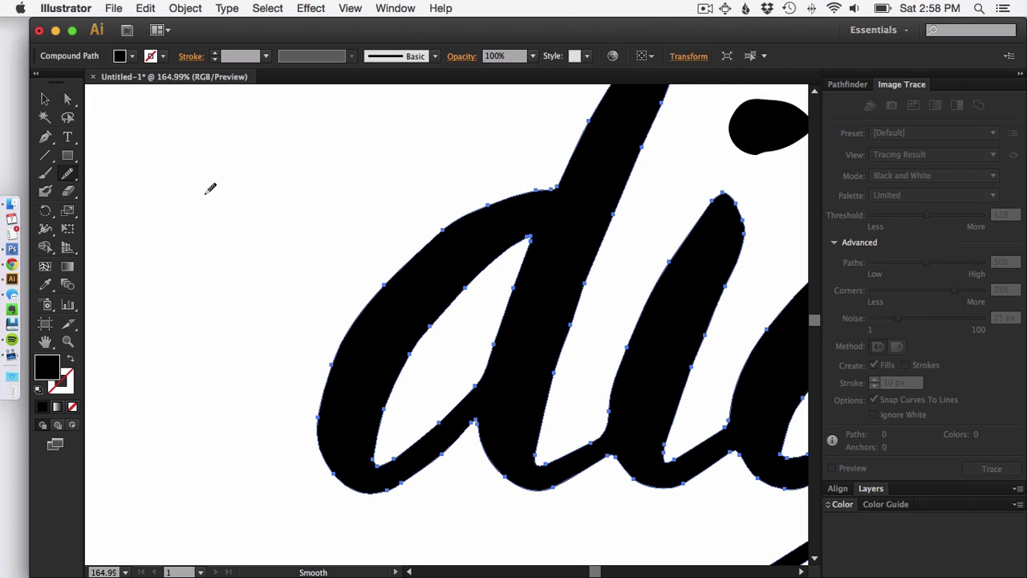
left_click(151, 10)
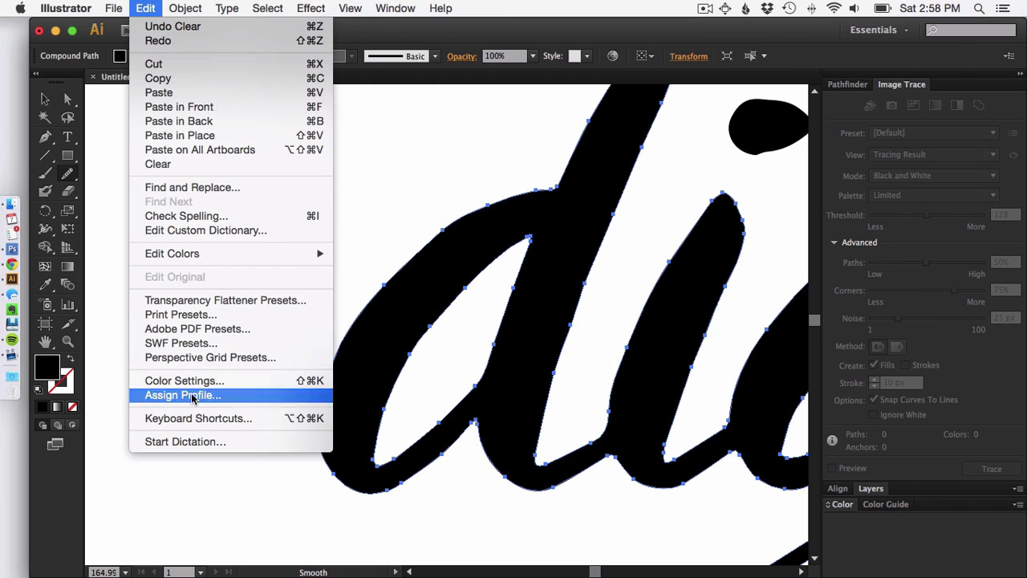
left_click(144, 9)
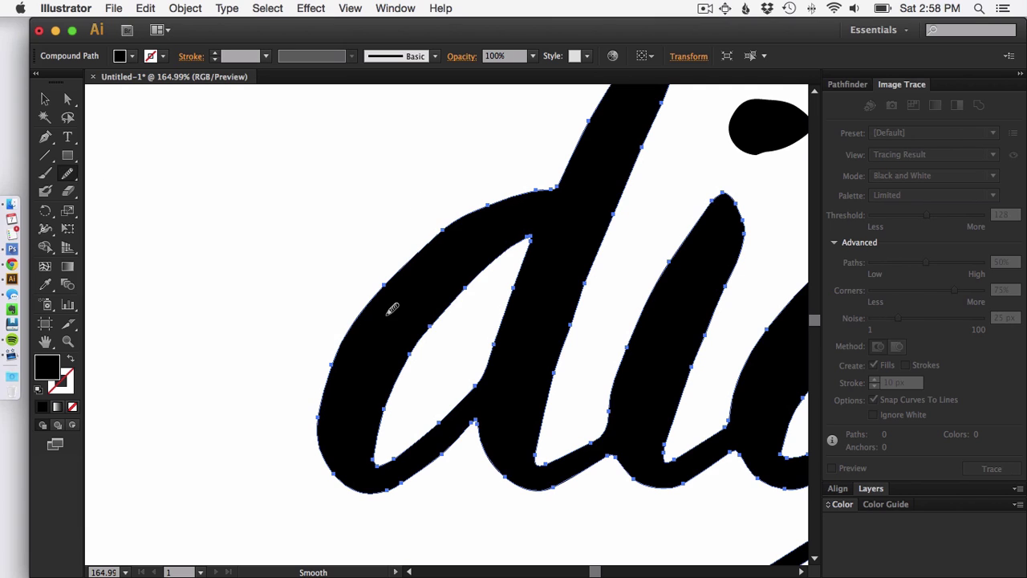
- Smooth the d's top curve, outer left edge and inner counter edge
left_click_drag(539, 189, 479, 202)
left_click_drag(374, 289, 335, 390)
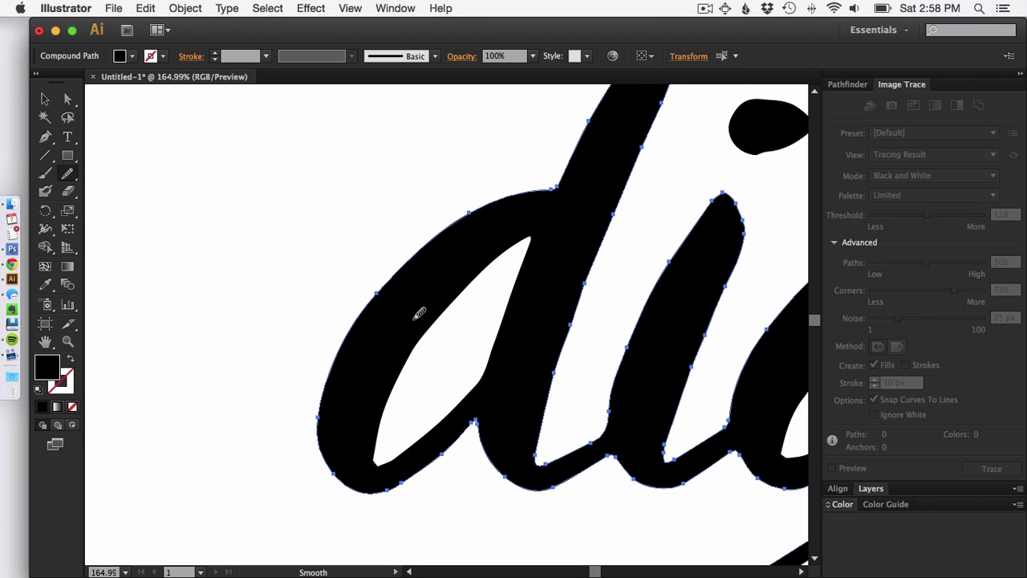
mouse_move(329, 466)
left_mouse_down()
mouse_move(371, 490)
mouse_move(415, 482)
mouse_move(463, 425)
left_mouse_up()
key("v")
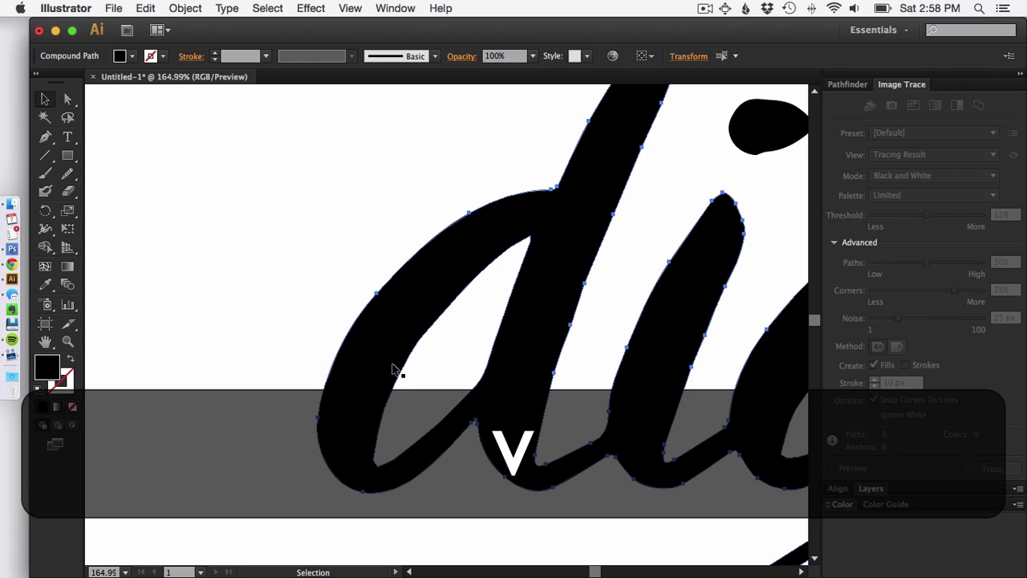
key("shift")
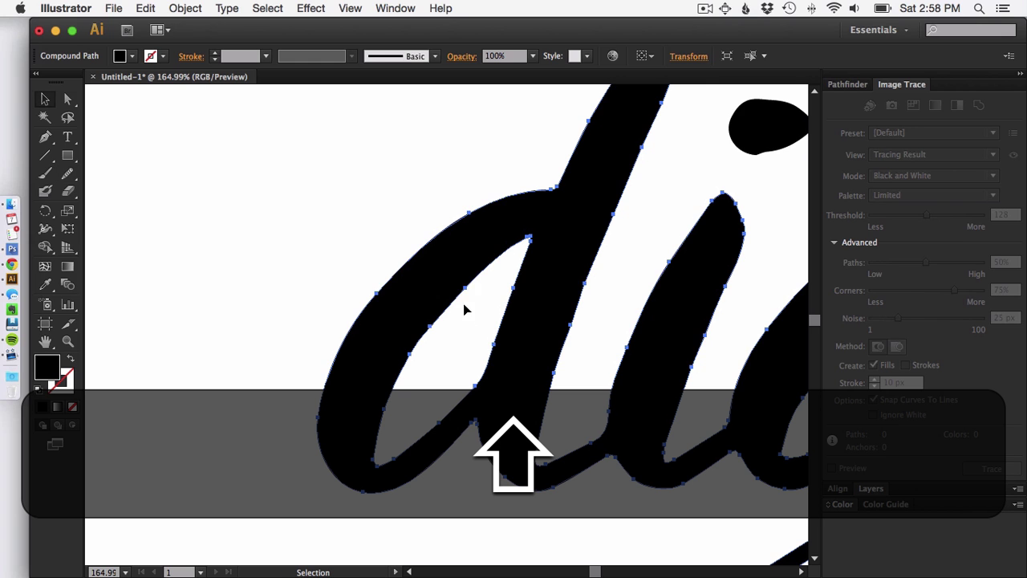
left_click(471, 324, "shift")
left_click(431, 273)
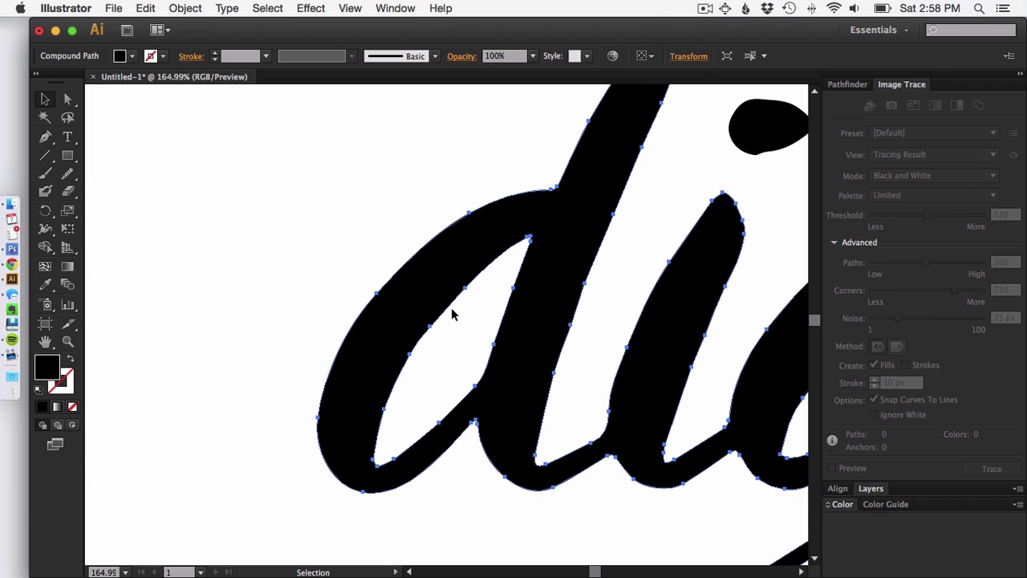
key("shift+s")
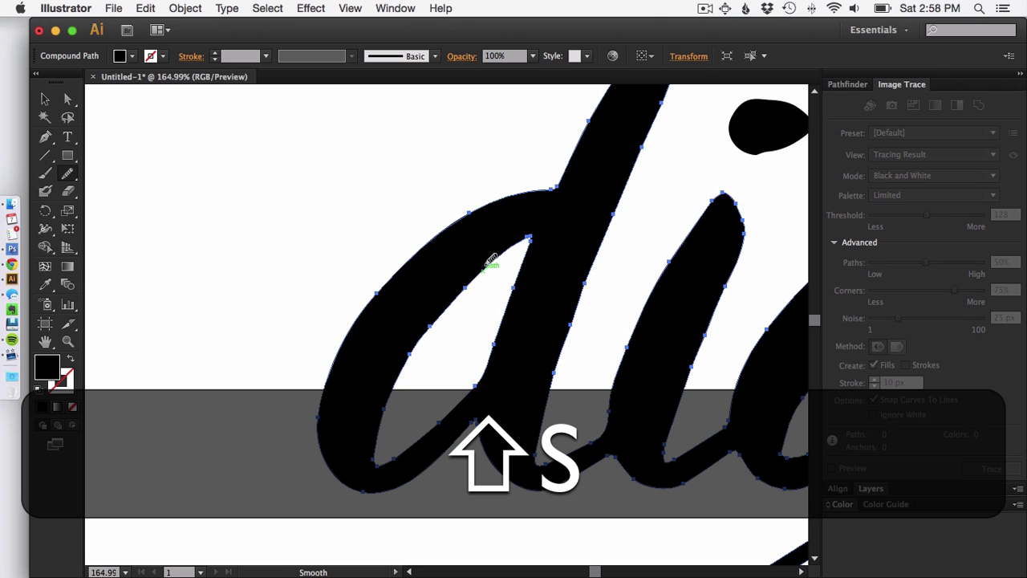
mouse_move(465, 270)
left_mouse_down()
mouse_move(384, 381)
mouse_move(362, 458)
mouse_move(401, 453)
mouse_move(465, 395)
left_mouse_up()
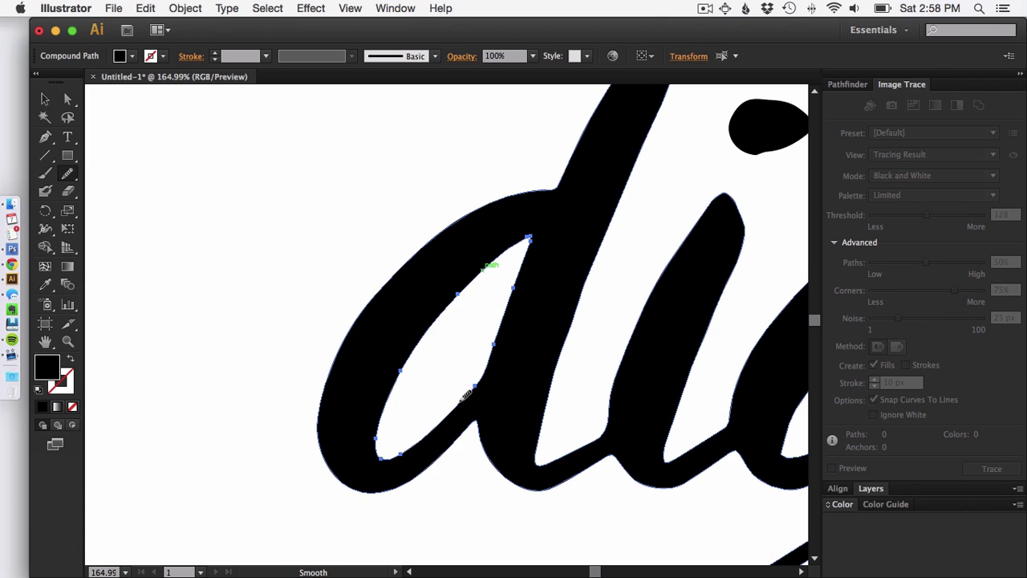
- Reselect the lettering path and smooth the left edge of the i
scroll(464, 342, "right", 10)
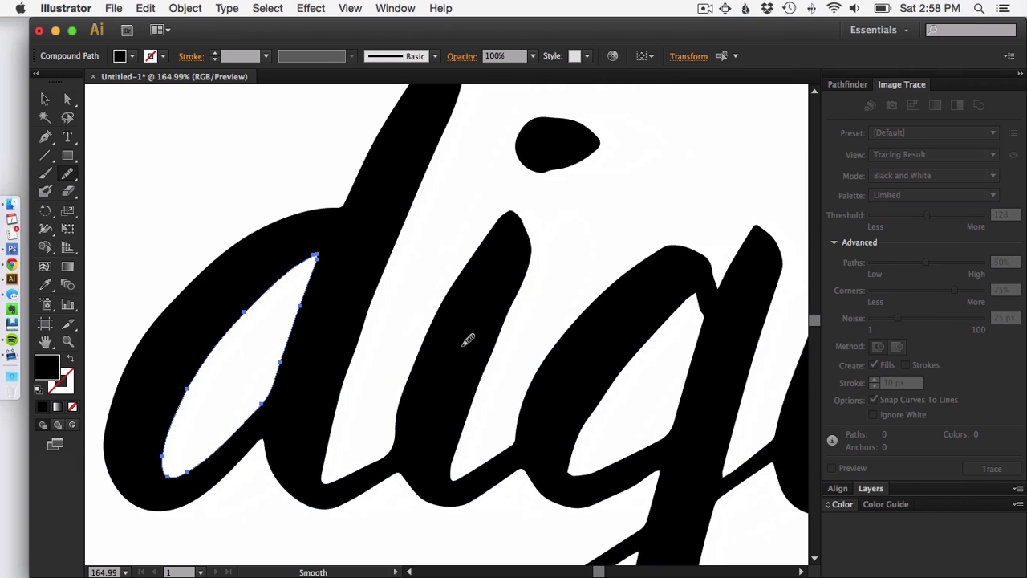
key("s")
key("v")
left_click(463, 347)
key("shift+s")
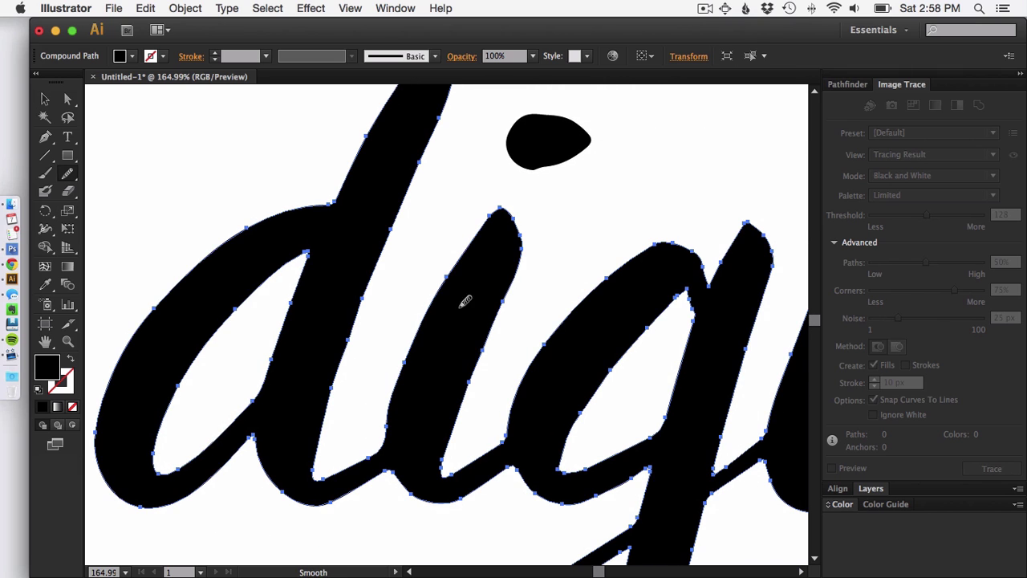
left_click_drag(471, 245, 385, 420)
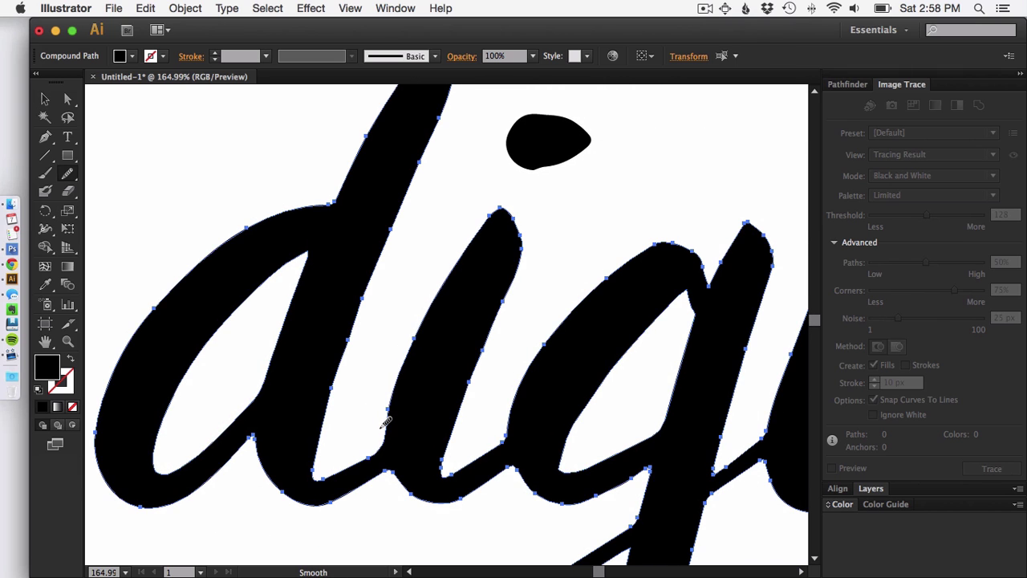
- Pan over to the e and smooth its inner counter
scroll(383, 421, "right", 10)
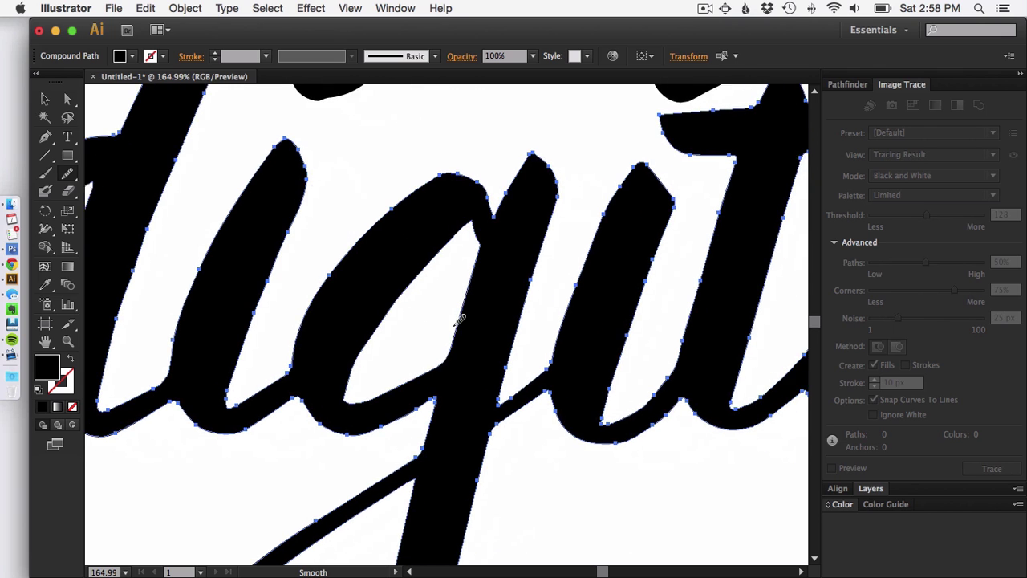
scroll(459, 319, "right", 8)
scroll(459, 319, "up", 2)
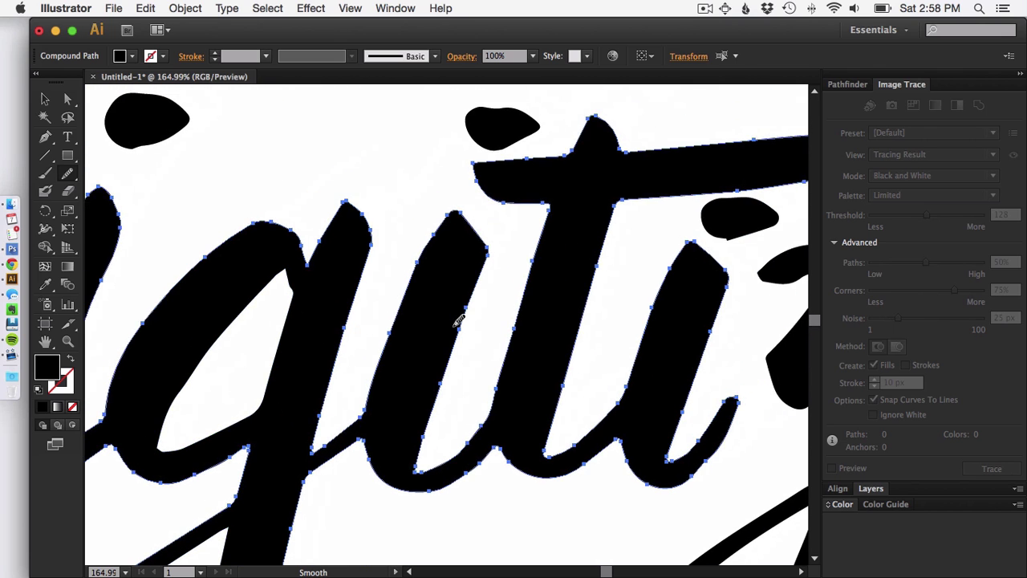
scroll(459, 319, "right", 5)
scroll(459, 319, "up", 1)
key("super")
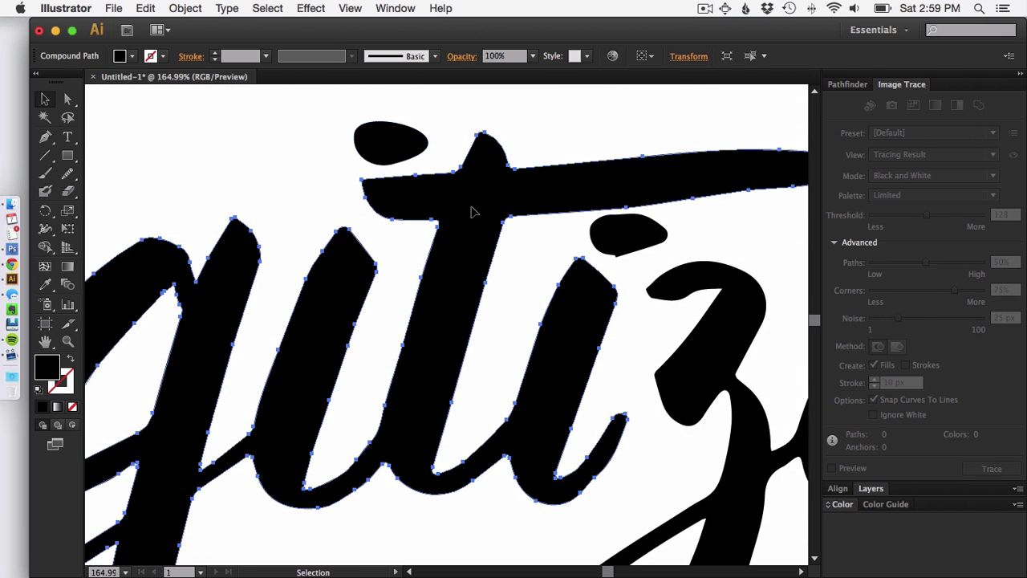
scroll(473, 211, "right", 15)
scroll(473, 211, "down", 3)
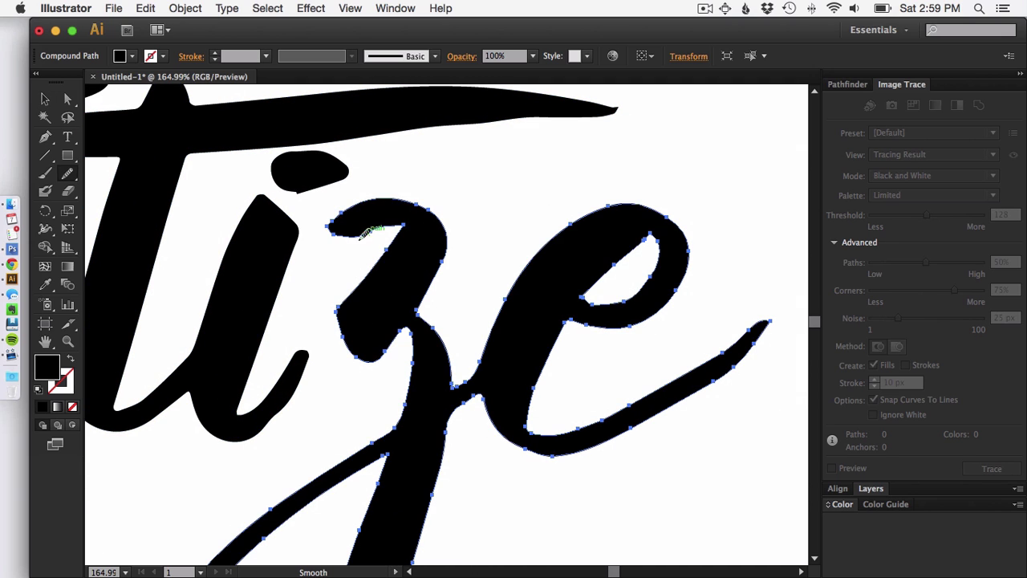
scroll(436, 256, "down", 4)
scroll(436, 257, "left", 3)
scroll(436, 257, "right", 5)
scroll(436, 257, "up", 3)
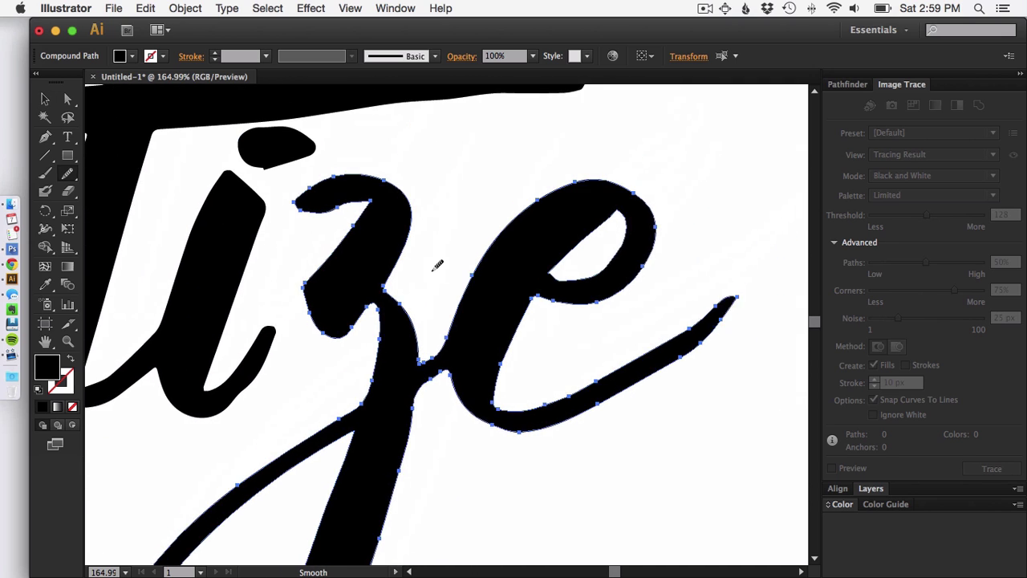
scroll(436, 265, "right", 3)
scroll(436, 265, "down", 1)
key("super")
mouse_move(494, 250)
left_mouse_down()
mouse_move(546, 255)
mouse_move(561, 179)
left_mouse_up()
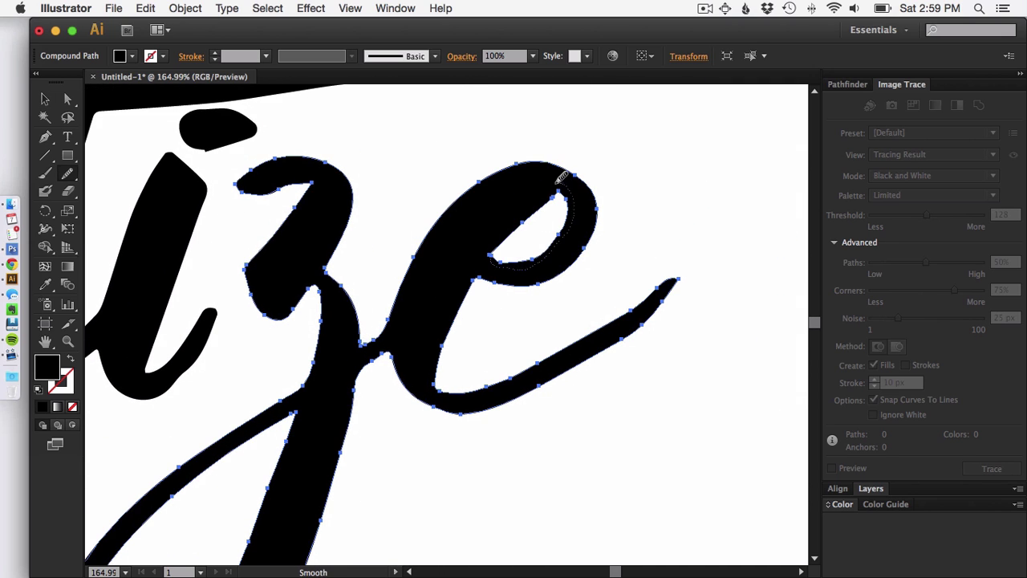
key("super")
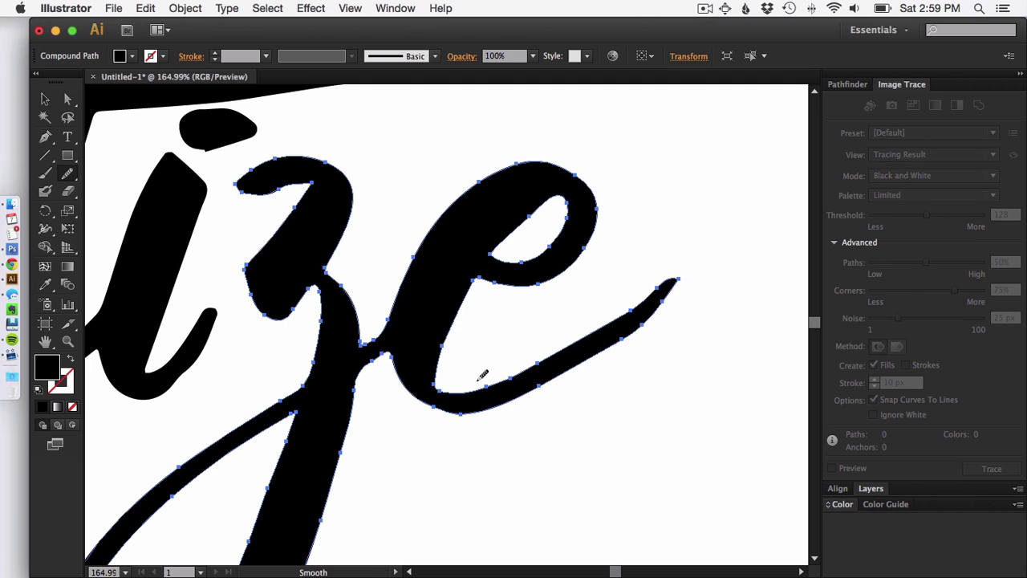
- Smooth the lower and upper edges of the e's tail
key("super")
mouse_move(433, 407)
left_mouse_down()
mouse_move(578, 385)
mouse_move(649, 327)
mouse_move(664, 305)
left_mouse_up()
mouse_move(440, 377)
left_mouse_down()
mouse_move(495, 383)
mouse_move(568, 354)
mouse_move(644, 289)
left_mouse_up()
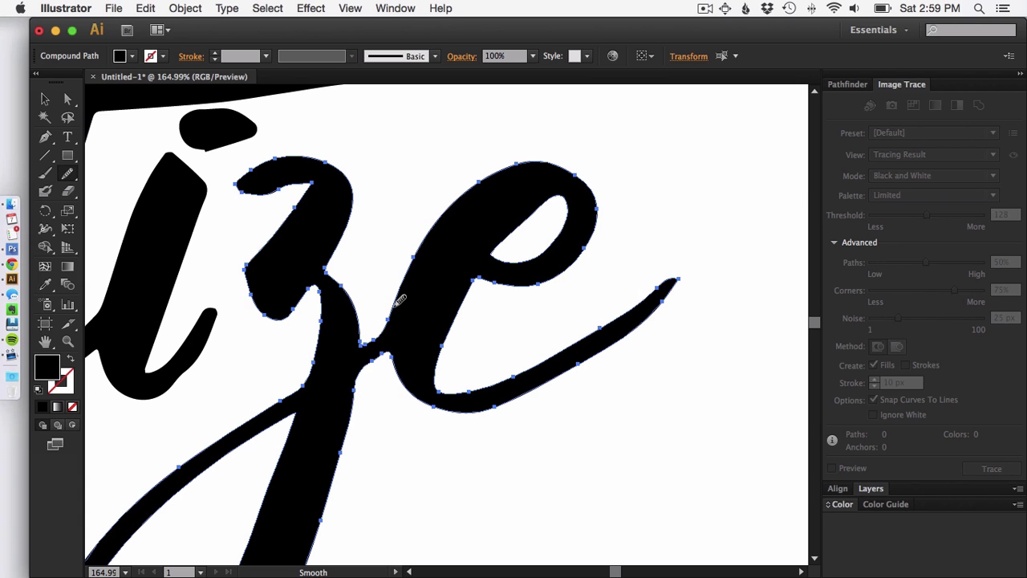
scroll(414, 299, "down", 10)
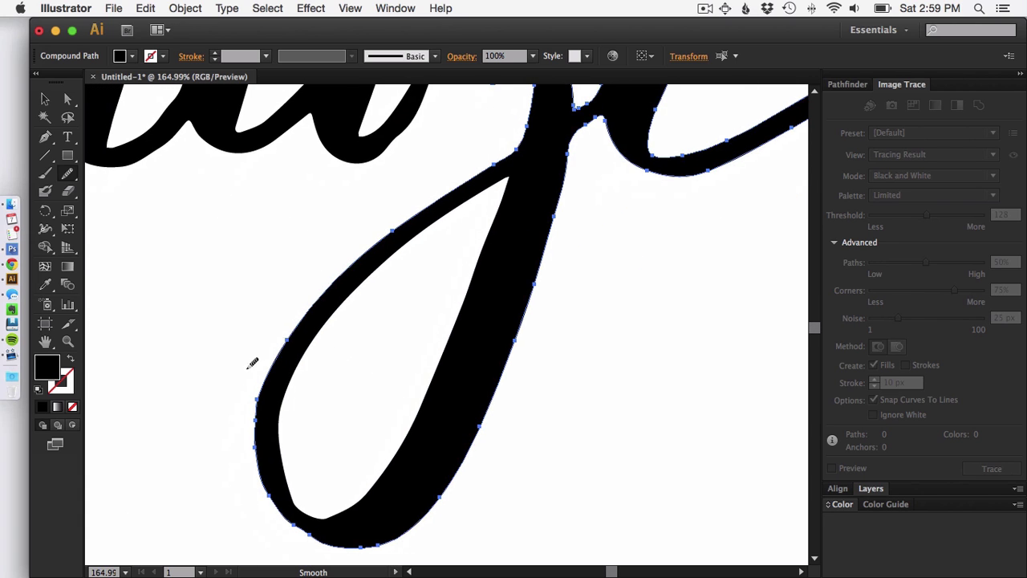
- Select the descender loop's path and smooth its inner edge
mouse_move(286, 339)
left_mouse_down()
mouse_move(261, 398)
mouse_move(264, 470)
mouse_move(280, 507)
mouse_move(334, 539)
mouse_move(387, 534)
mouse_move(447, 480)
mouse_move(487, 417)
left_mouse_up()
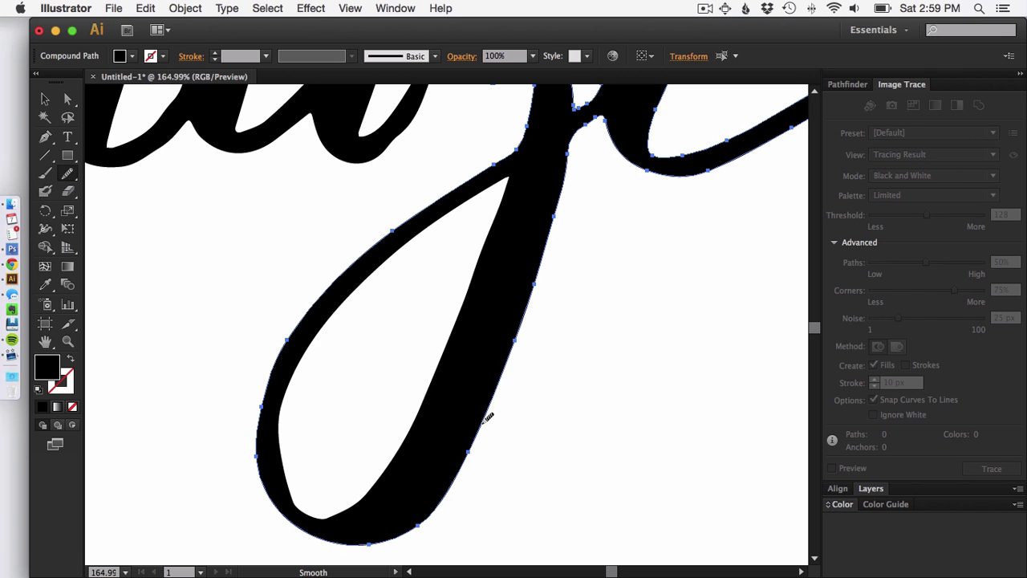
left_click(361, 496, "super")
mouse_move(294, 390)
left_mouse_down()
mouse_move(325, 518)
mouse_move(424, 390)
left_mouse_up()
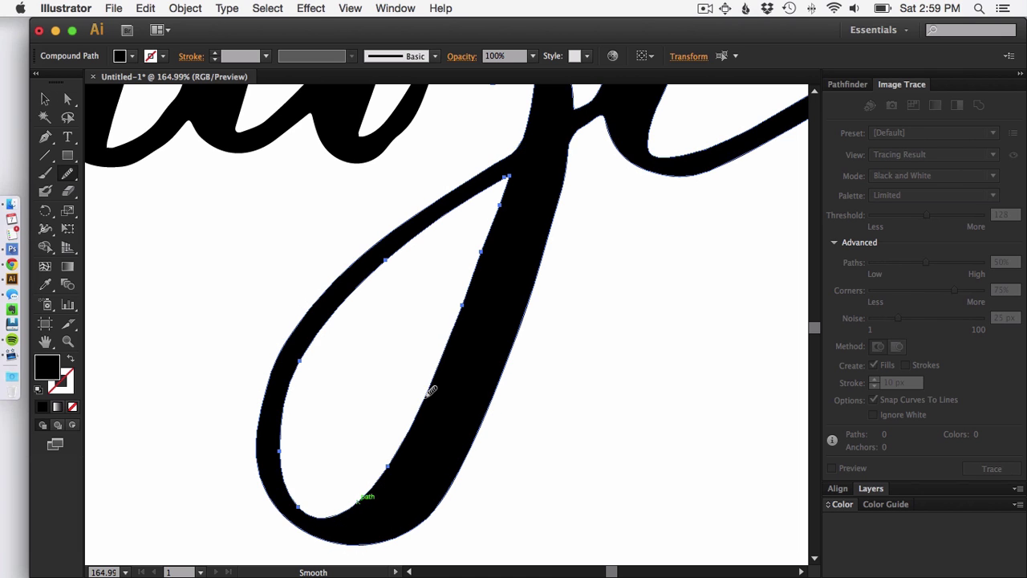
scroll(316, 390, "left", 5)
scroll(334, 412, "right", 6)
key("v")
scroll(324, 427, "left", 2)
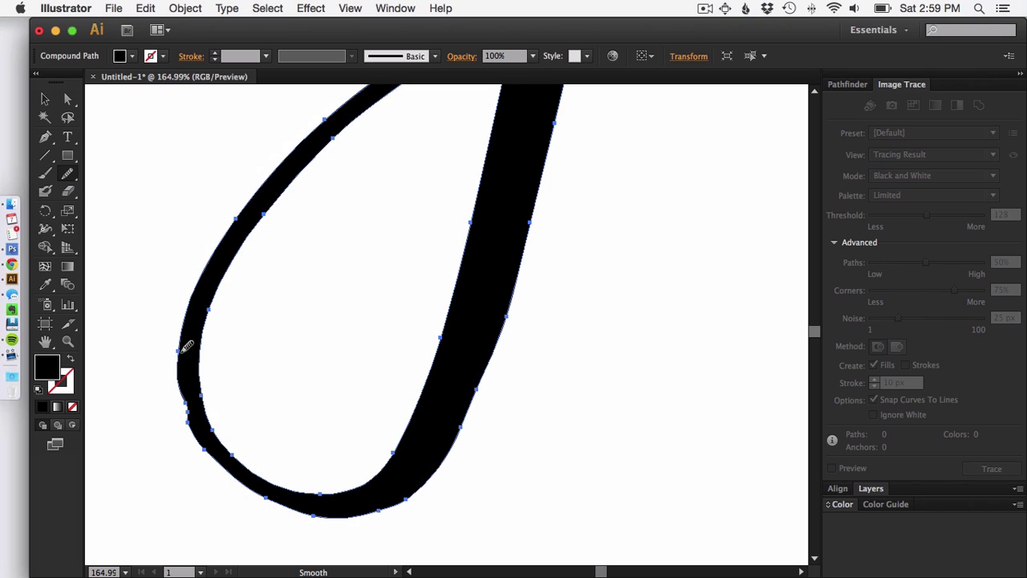
- Smooth the loop's outer left edge, bottom and inner bottom edge, then reselect to view anchors
mouse_move(184, 346)
left_mouse_down()
mouse_move(245, 478)
mouse_move(402, 492)
left_mouse_up()
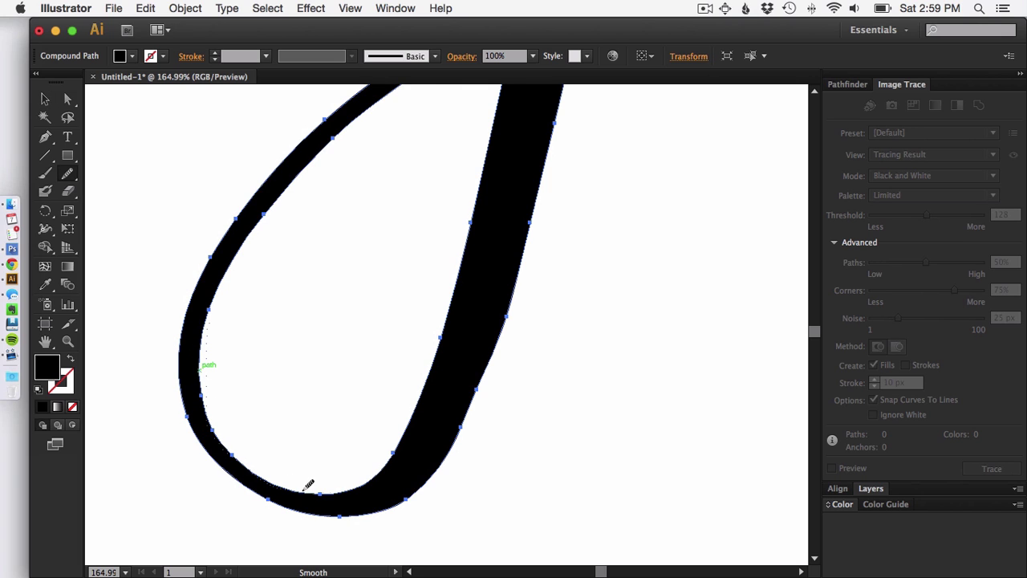
left_click_drag(308, 484, 414, 401)
left_click_drag(217, 413, 227, 418)
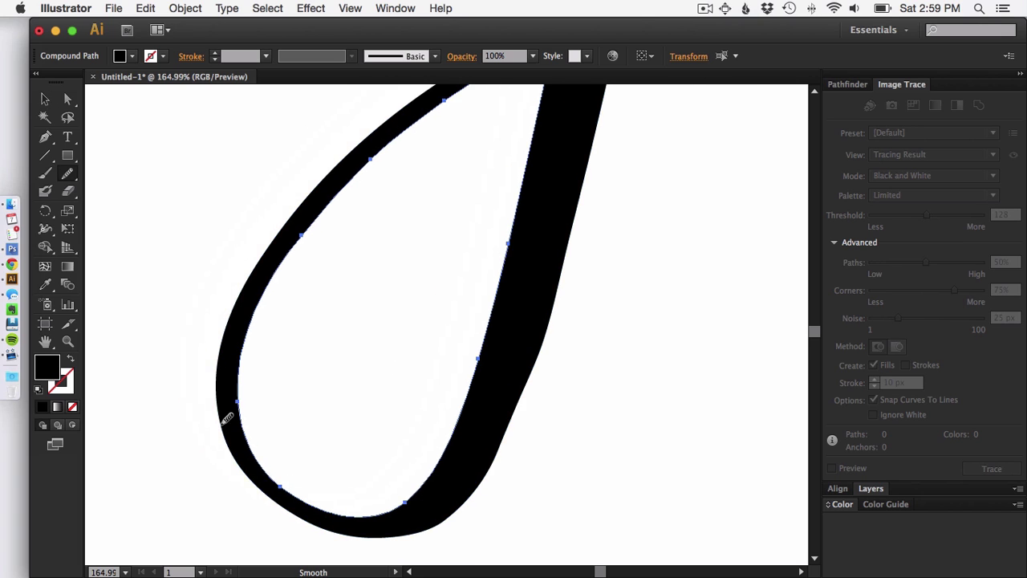
scroll(227, 417, "up", 5)
scroll(227, 417, "right", 2)
key("v")
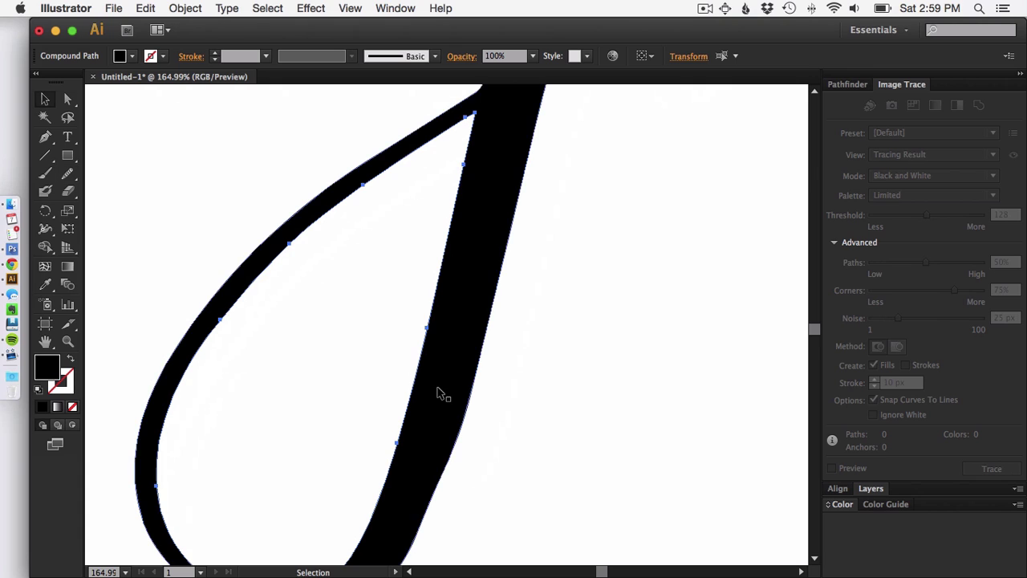
scroll(435, 390, "down", 3)
scroll(436, 389, "right", 1)
left_click(415, 366)
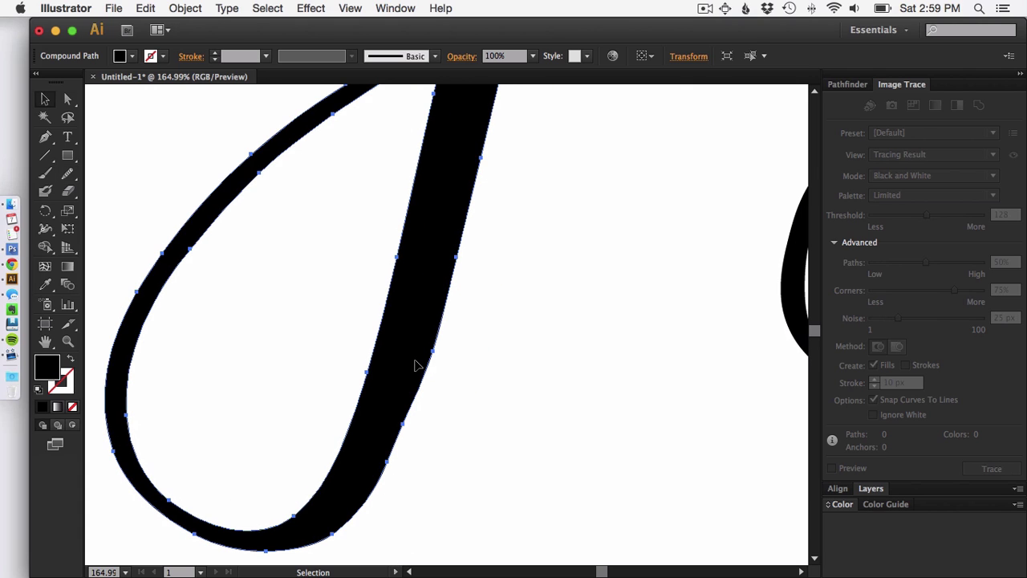
- Delete the stray anchor on the g's descender loop and bend its inner edge into an even curve
key("minus")
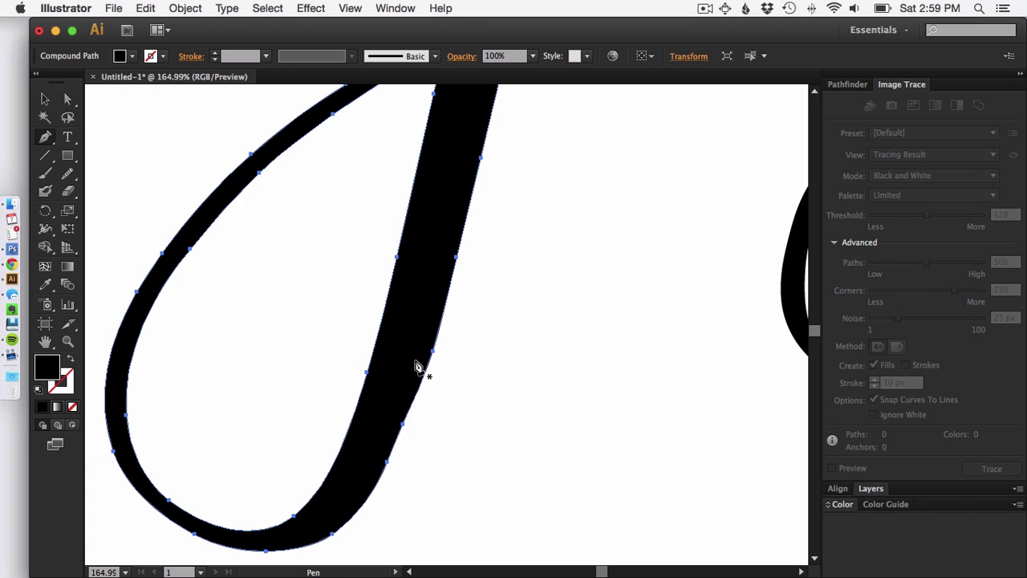
left_click(403, 423)
key("a")
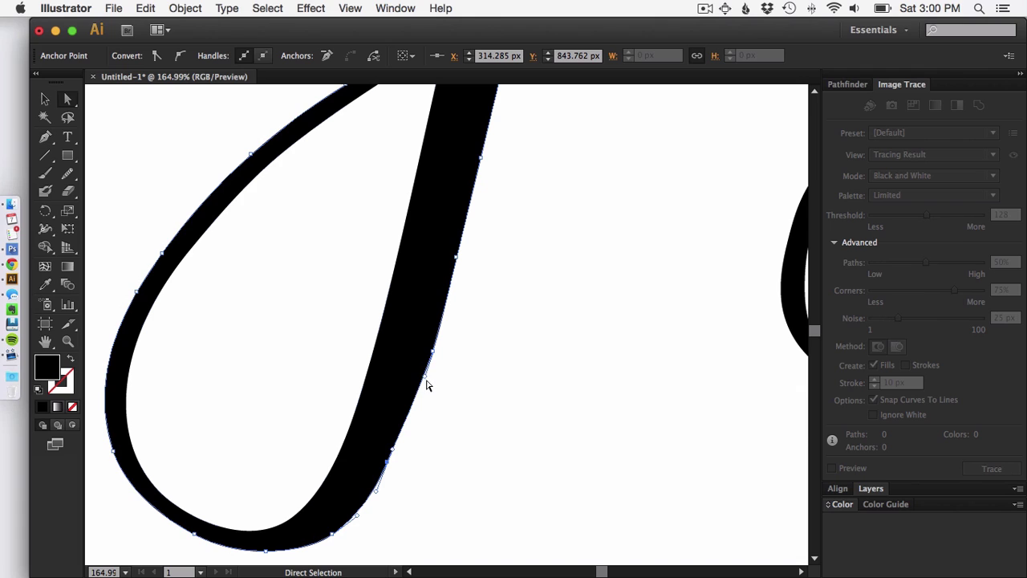
left_click(69, 100)
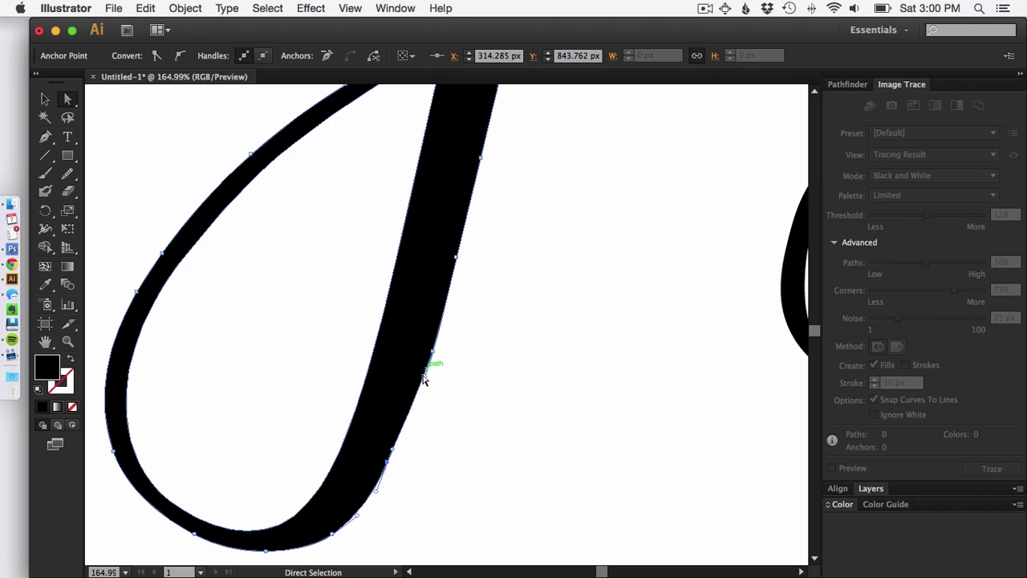
left_click_drag(425, 380, 427, 423)
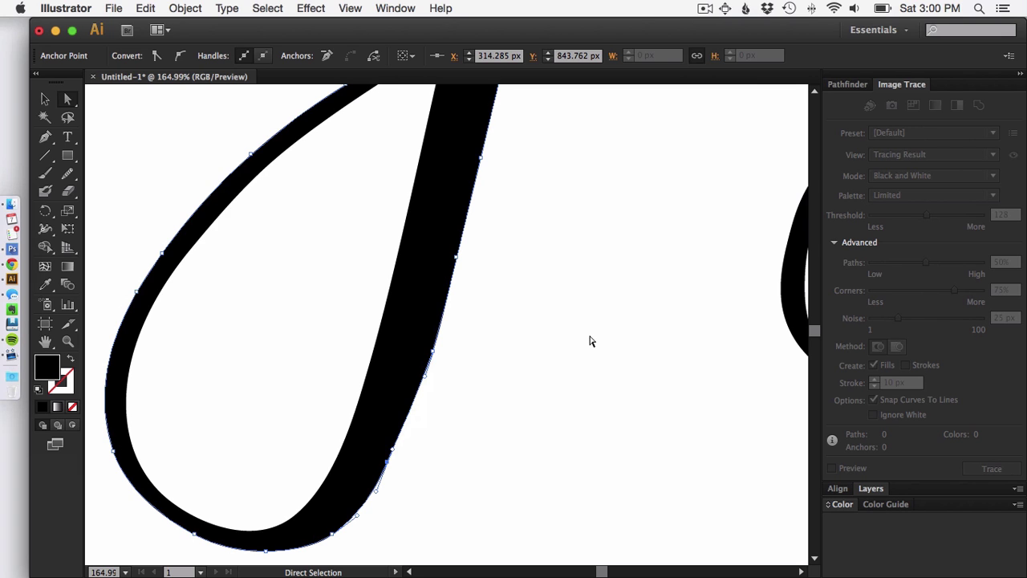
key("v")
key("super+minus")
key("super+minus")
key("super+minus")
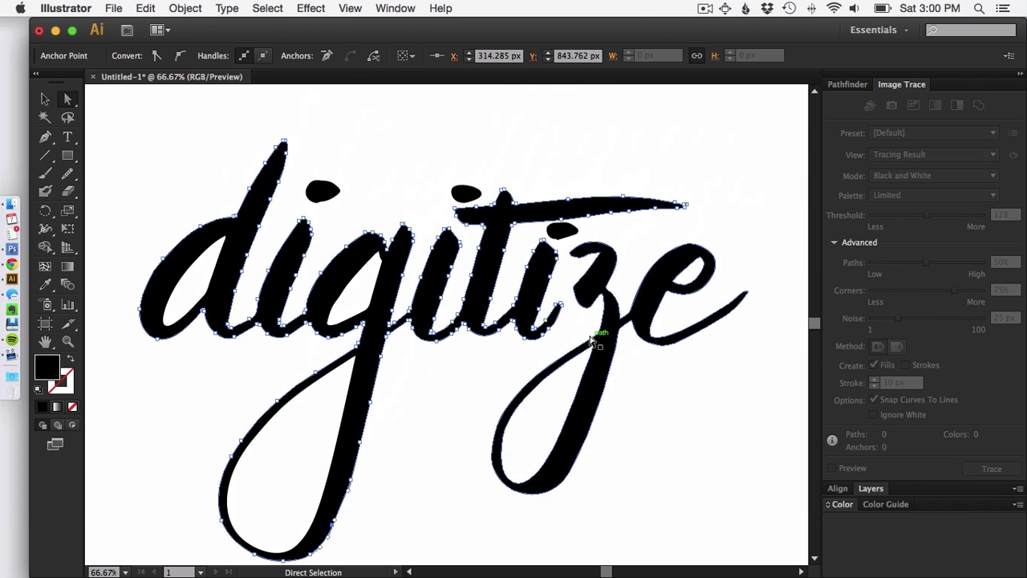
- Fit the whole artboard in the window and deselect all the 'digitize' paths
key("super+0")
left_click(468, 332)
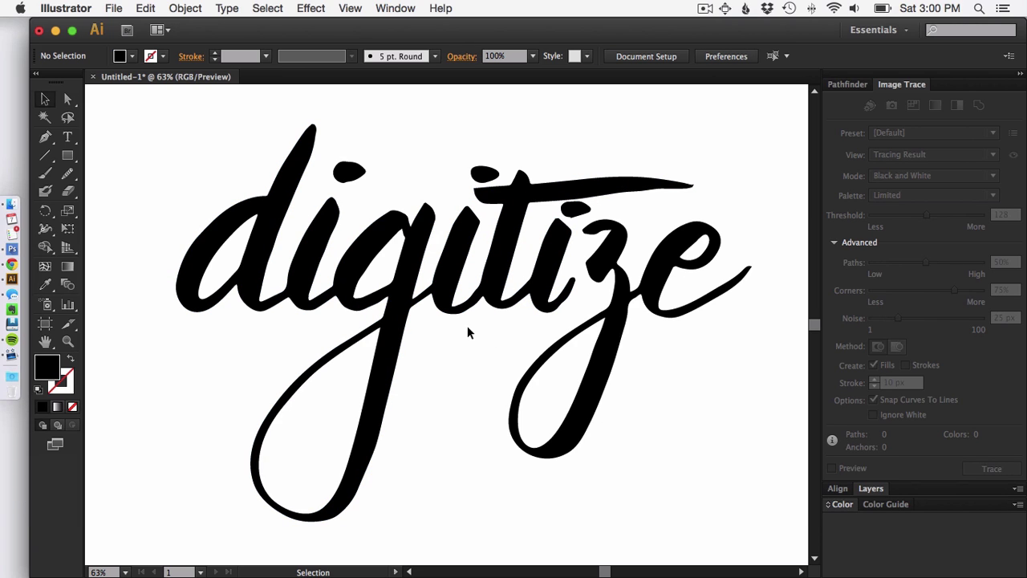